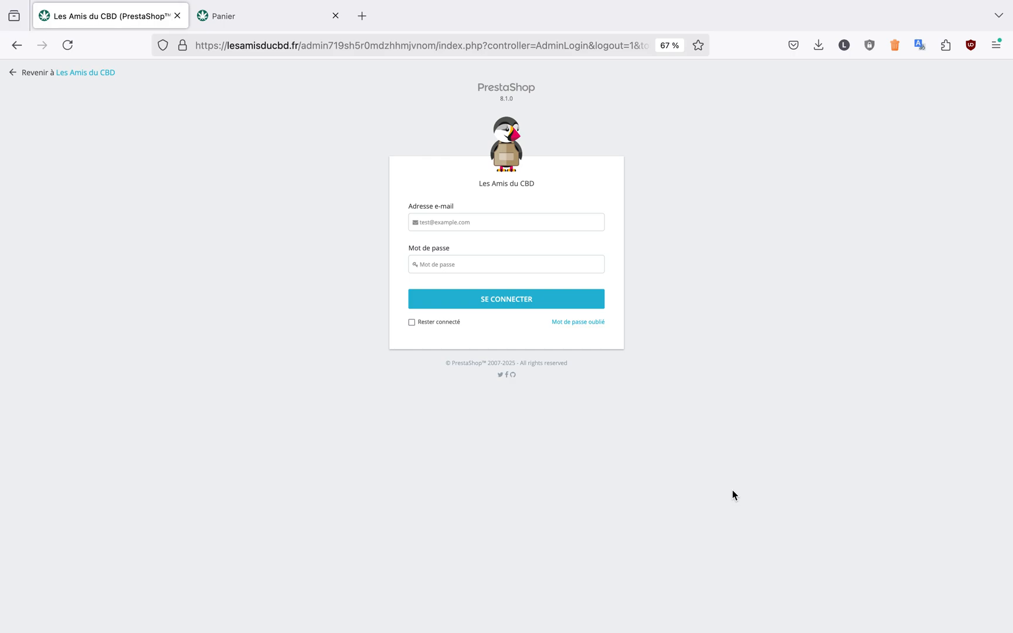
Log in to the shop's back office with the saved employee e-mail and its stored password
left_click(456, 225)
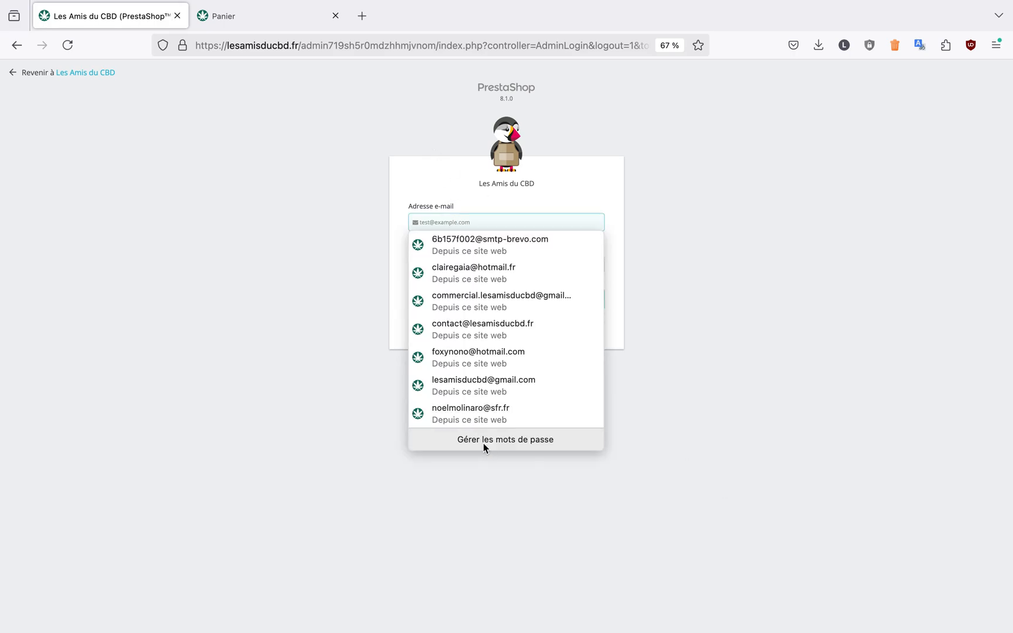
left_click(477, 418)
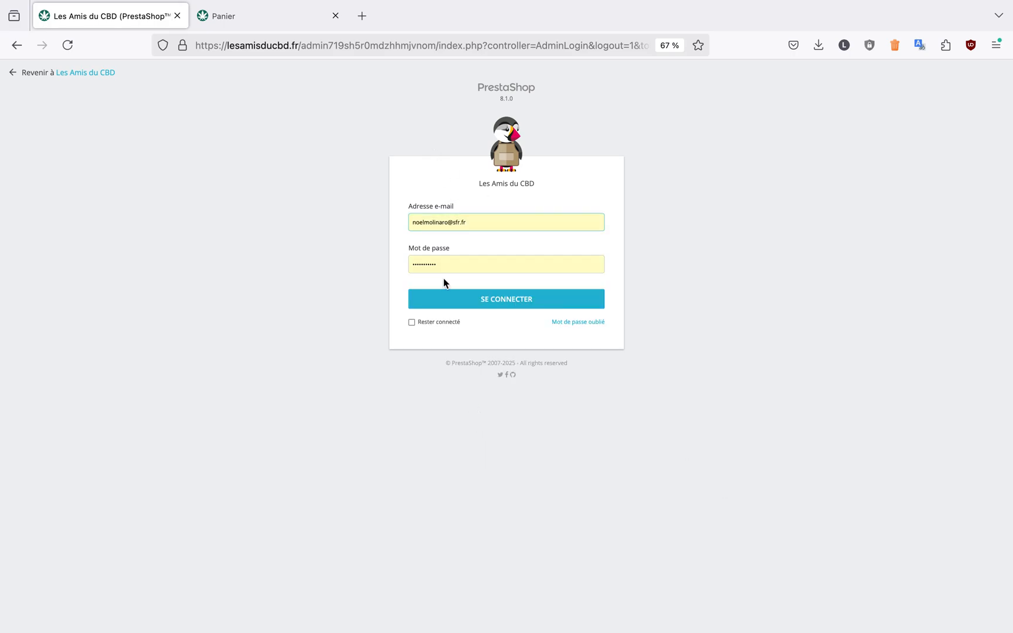
left_click(521, 303)
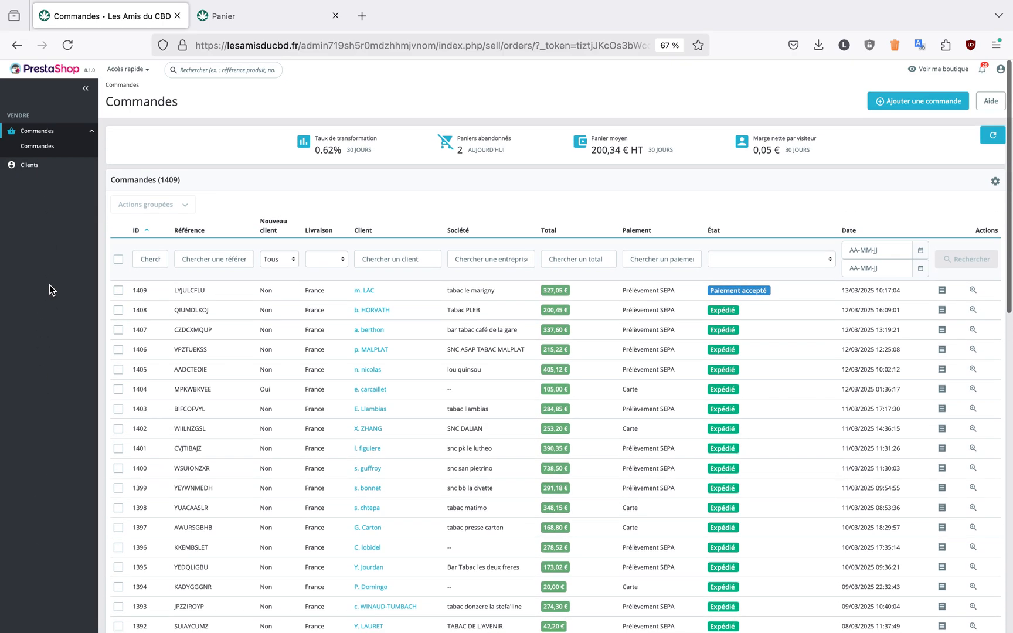
left_click(42, 132)
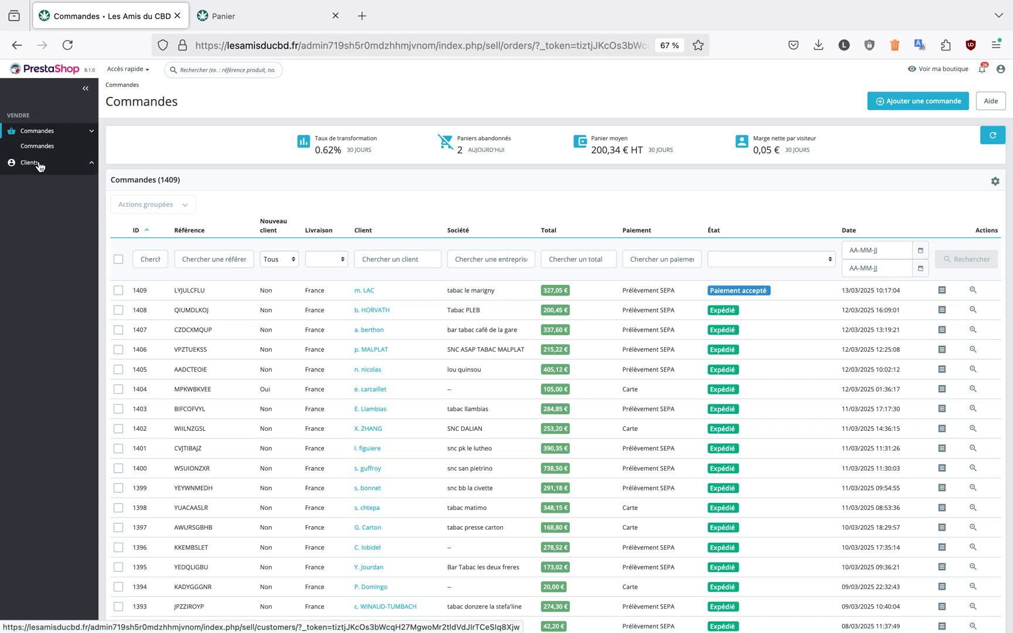
left_click(40, 165)
left_click(41, 147)
left_click(90, 130)
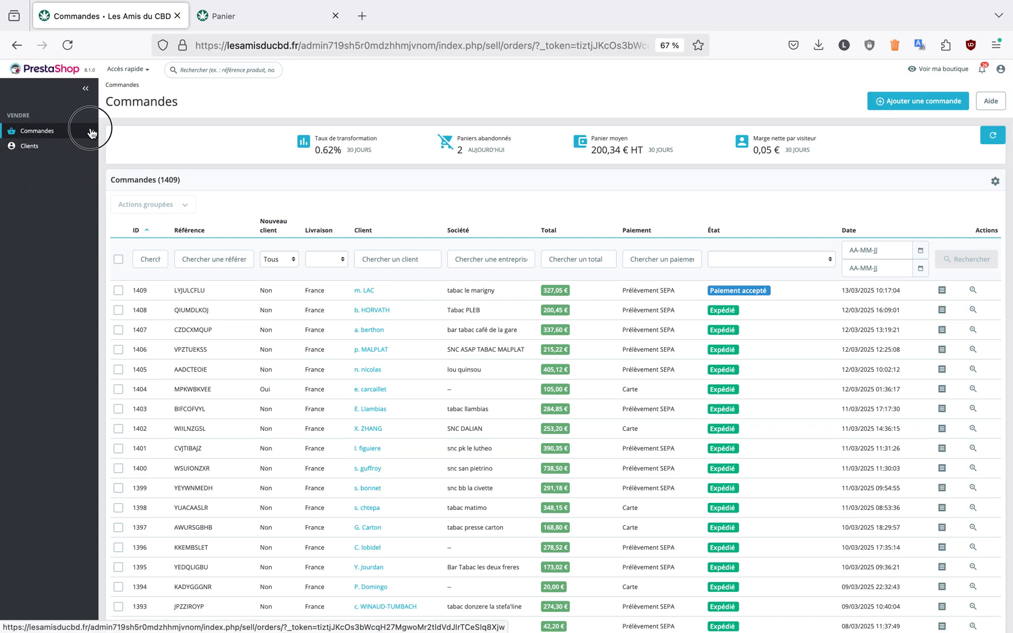
left_click(49, 165)
left_click(92, 145)
left_click(93, 132)
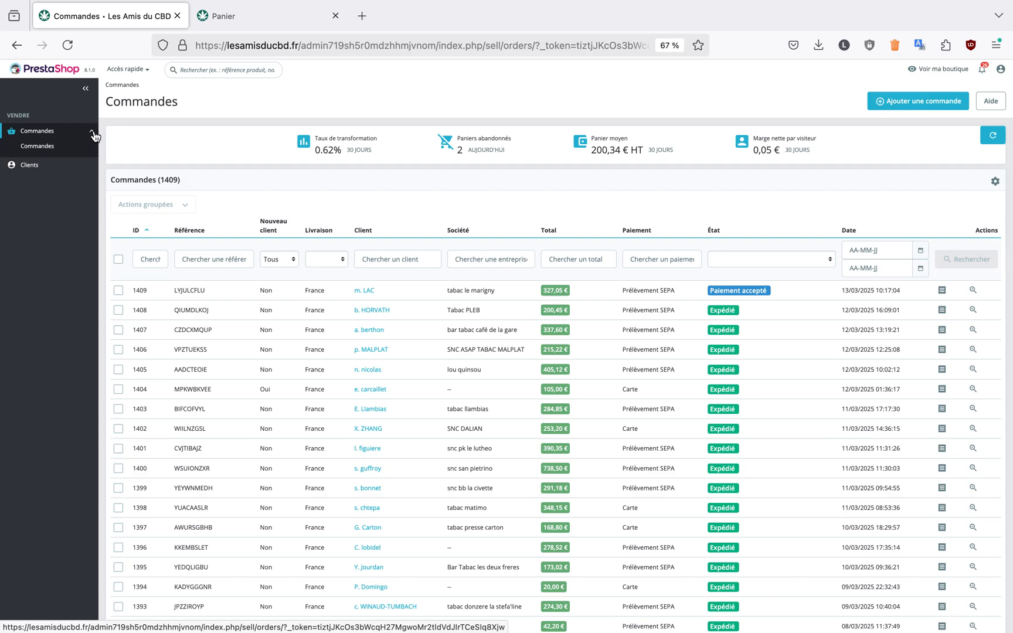
Start adding a new order from the orders list
left_click(42, 151)
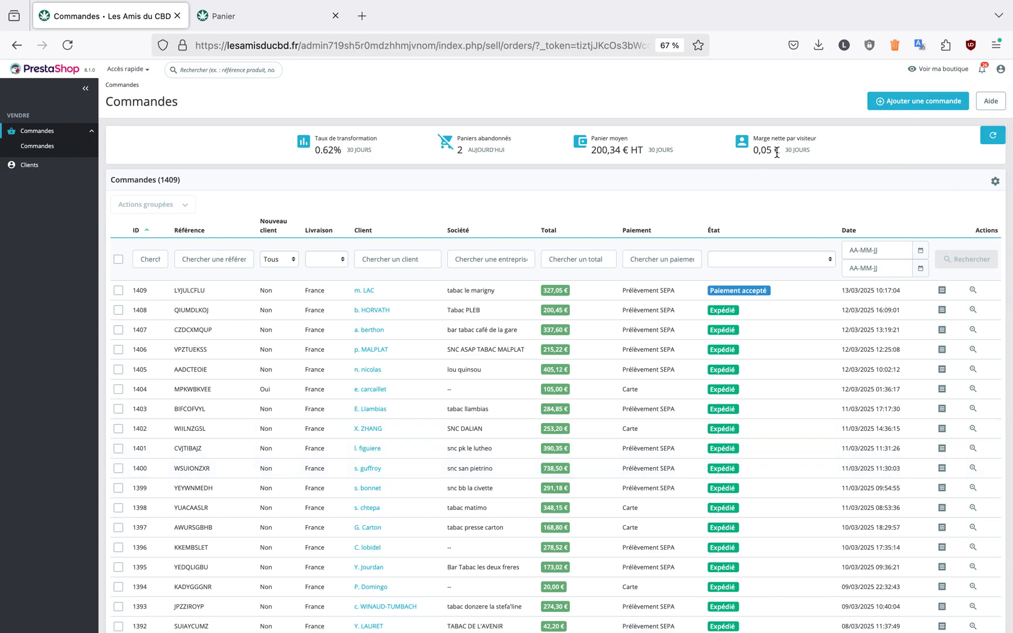
left_click(927, 106)
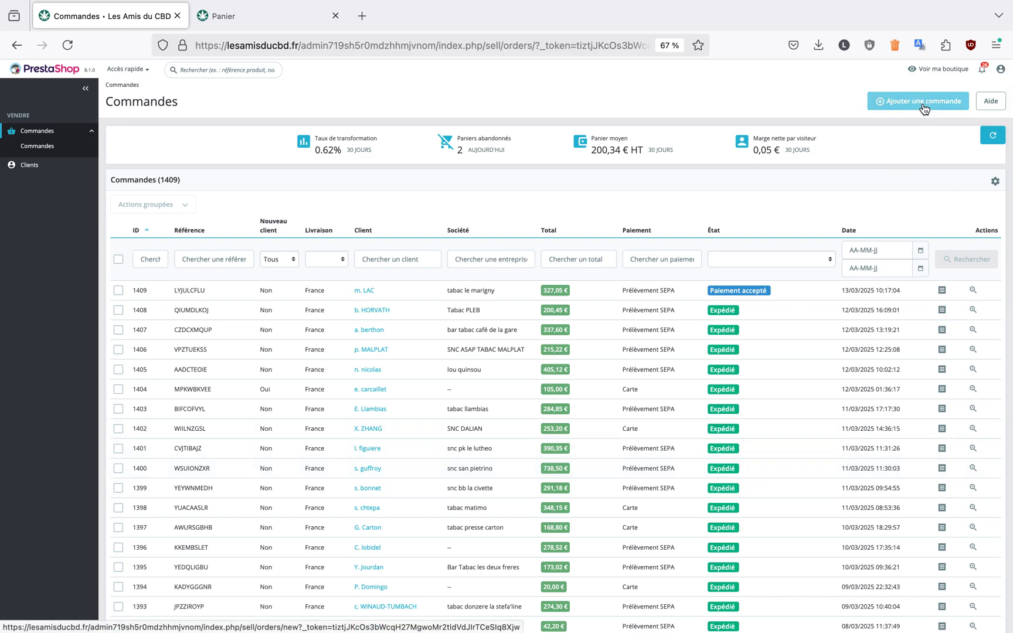
left_click(923, 106)
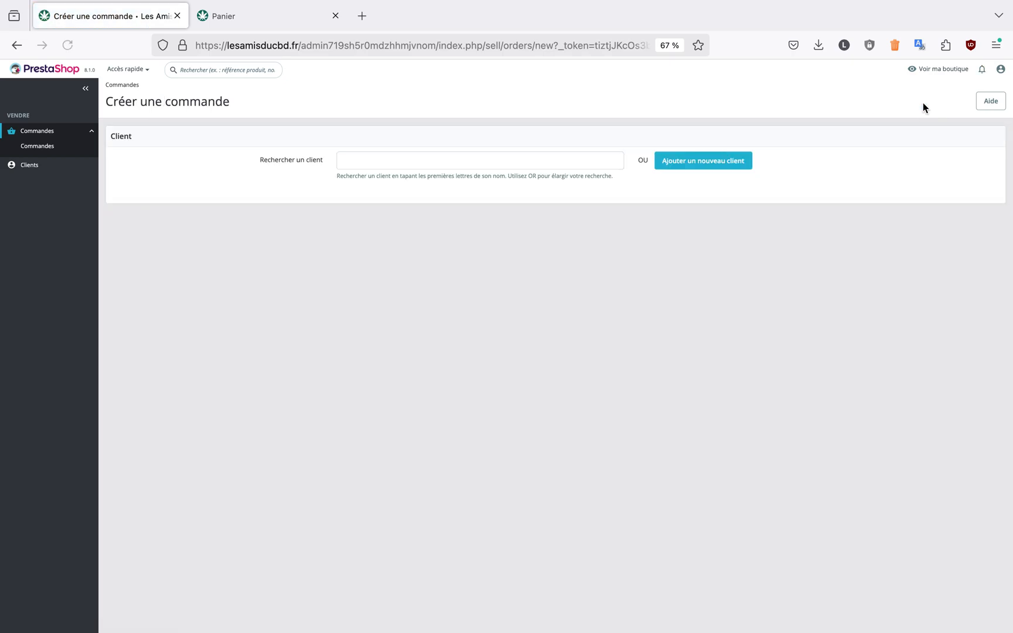
Search the existing customers by a first name, and clear the search text
type("marie")
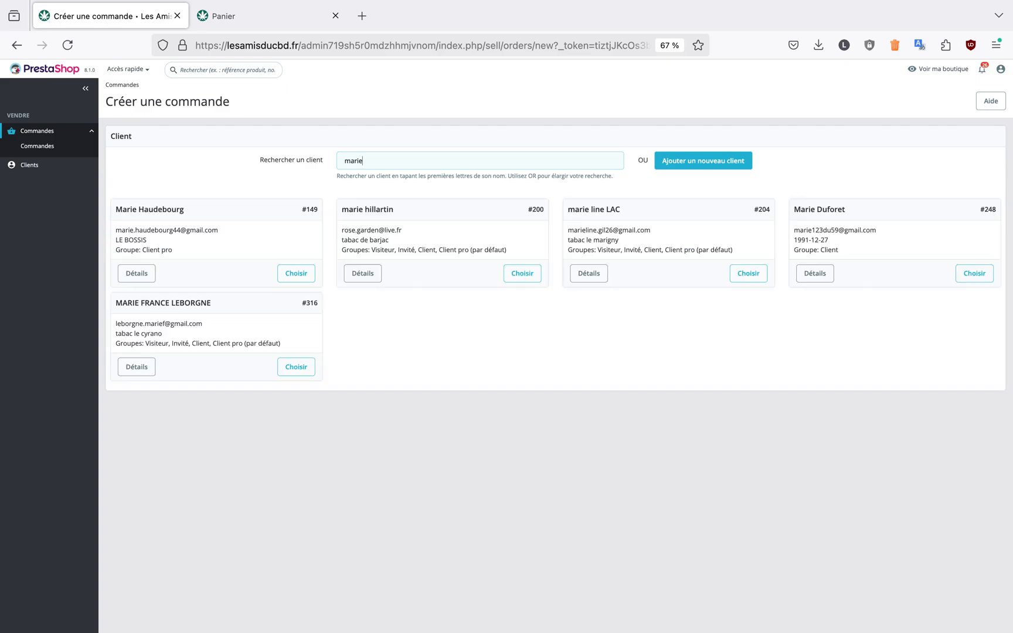
double_click(393, 159)
key("BackSpace")
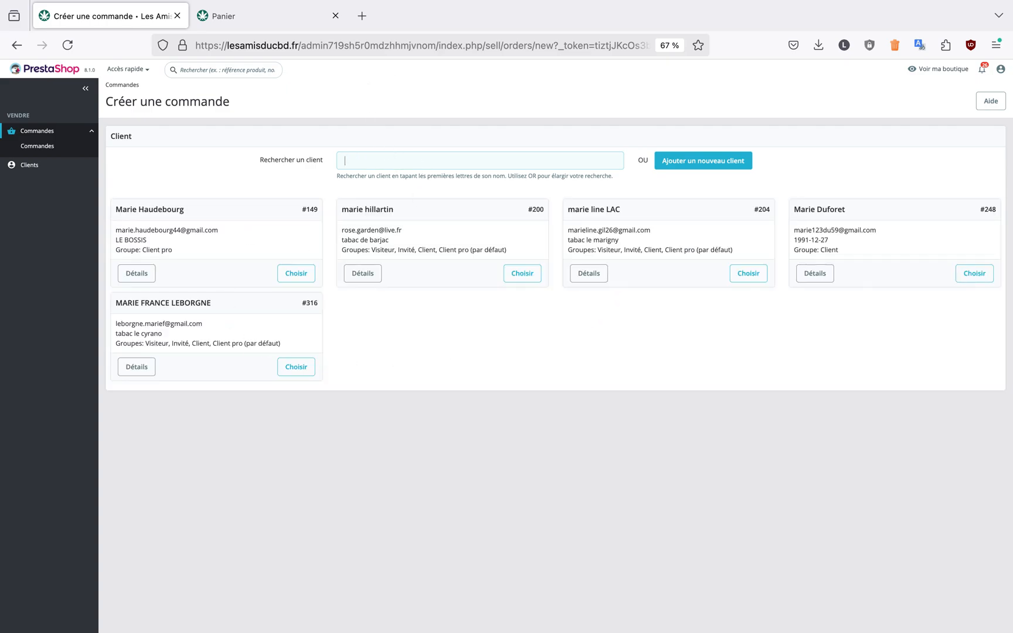
Start a new customer record with the title M and enter the customer's first and last name
left_click(703, 166)
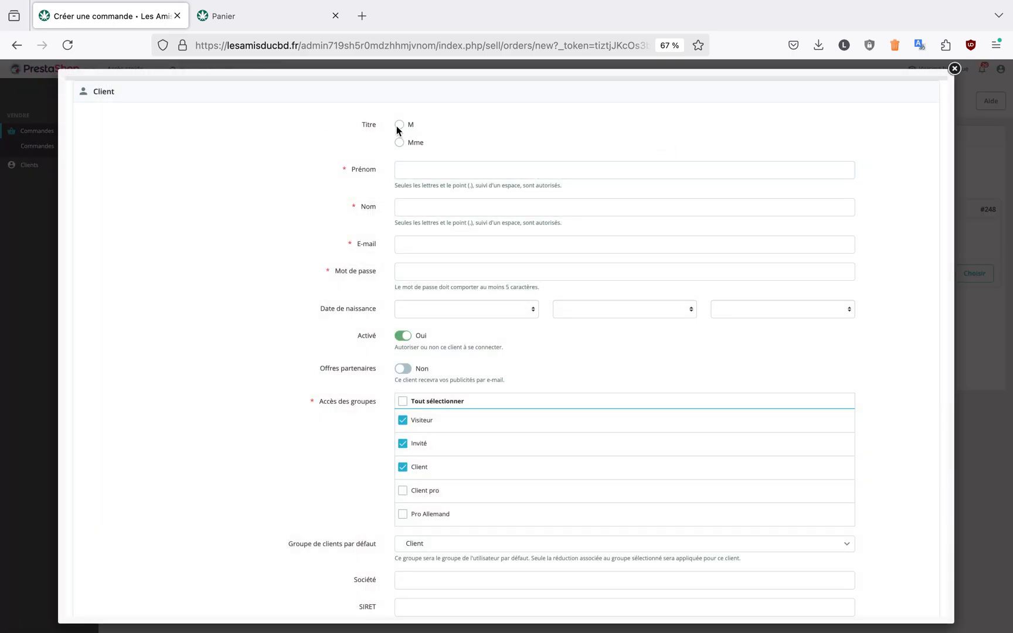
left_click(417, 168)
type("john")
key("Tab")
type("doe")
Fill in the new customer's e-mail address and account password
left_click(418, 242)
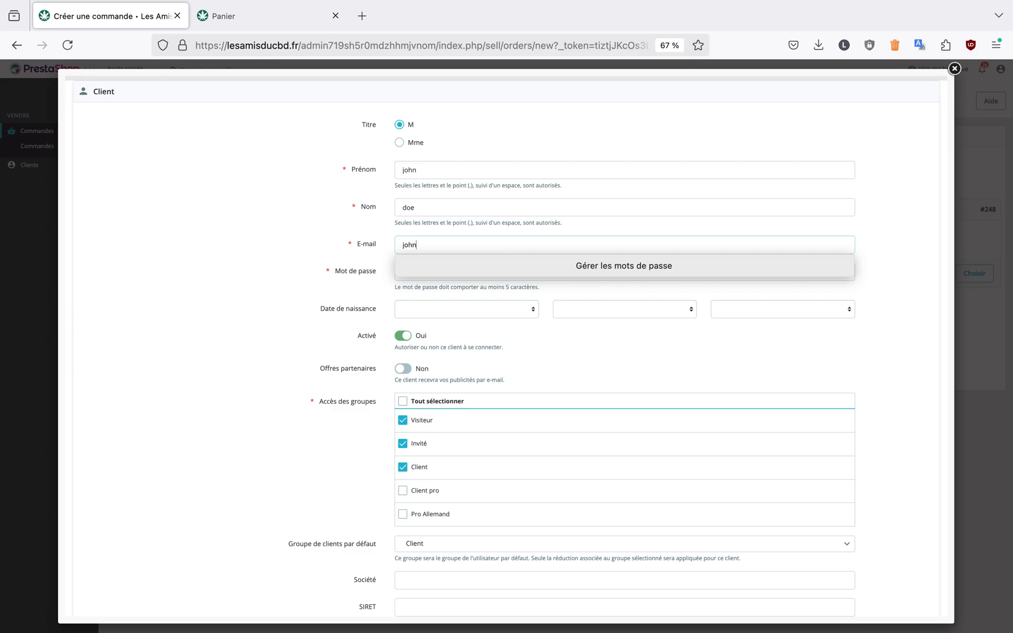
key("Tab")
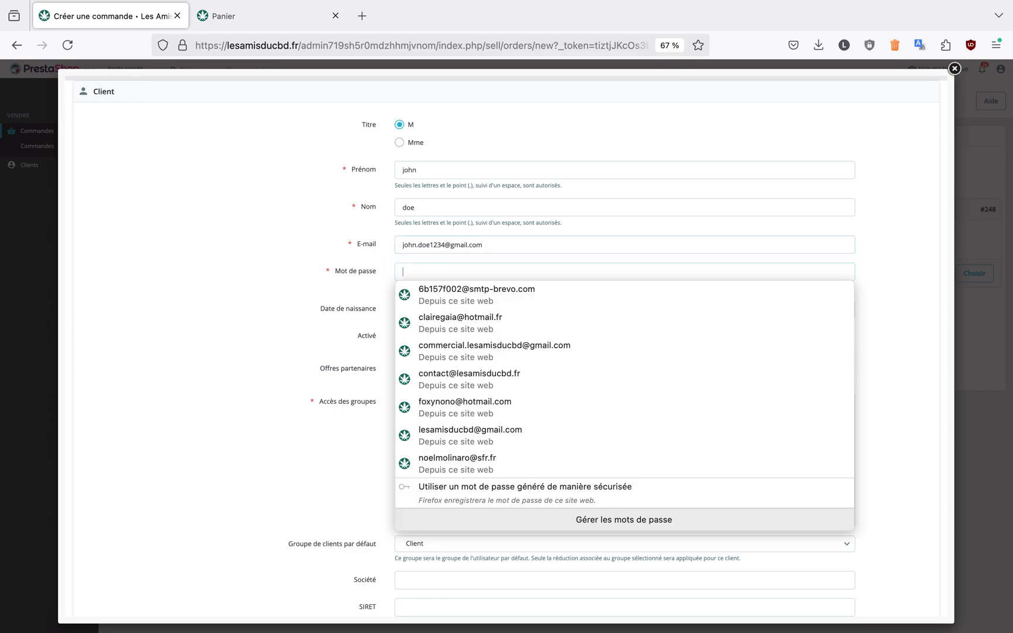
type("••••••••••••")
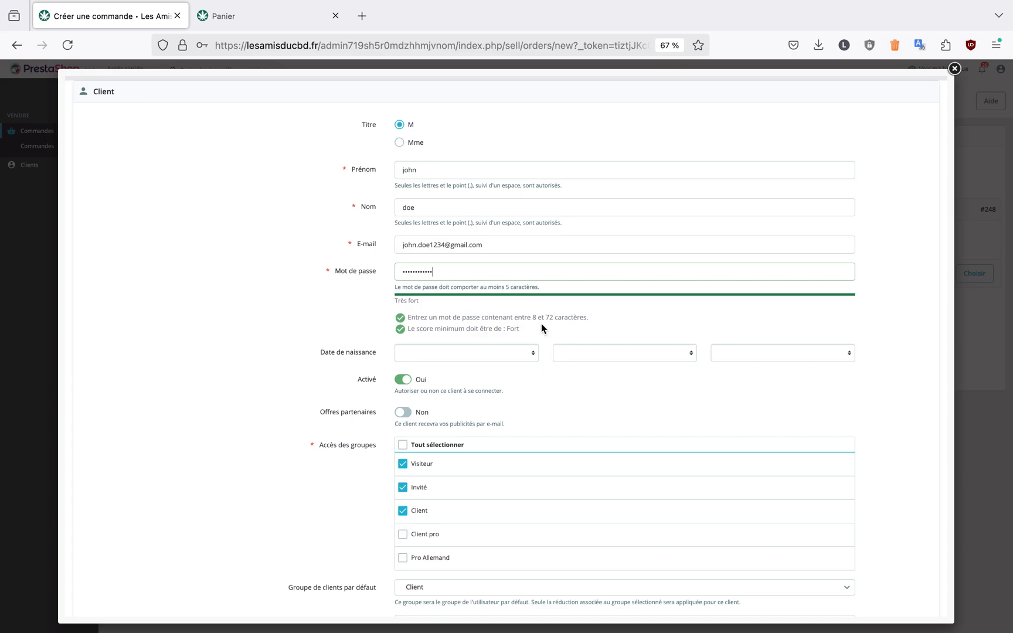
Give the new customer access to the Client pro group and make Client pro the default customer group
scroll(473, 271, "down", 3)
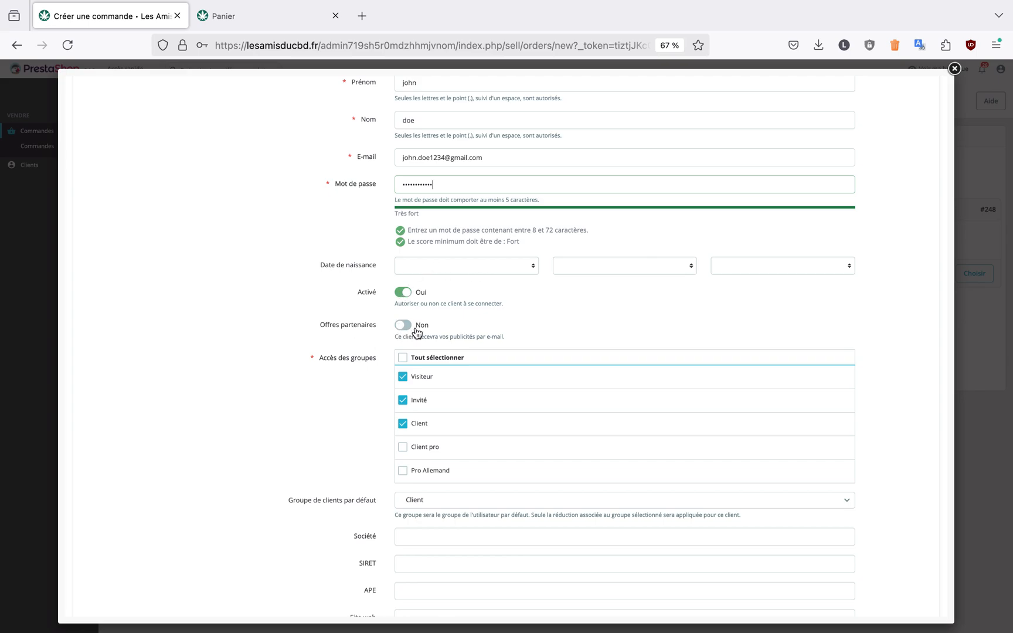
scroll(486, 336, "down", 3)
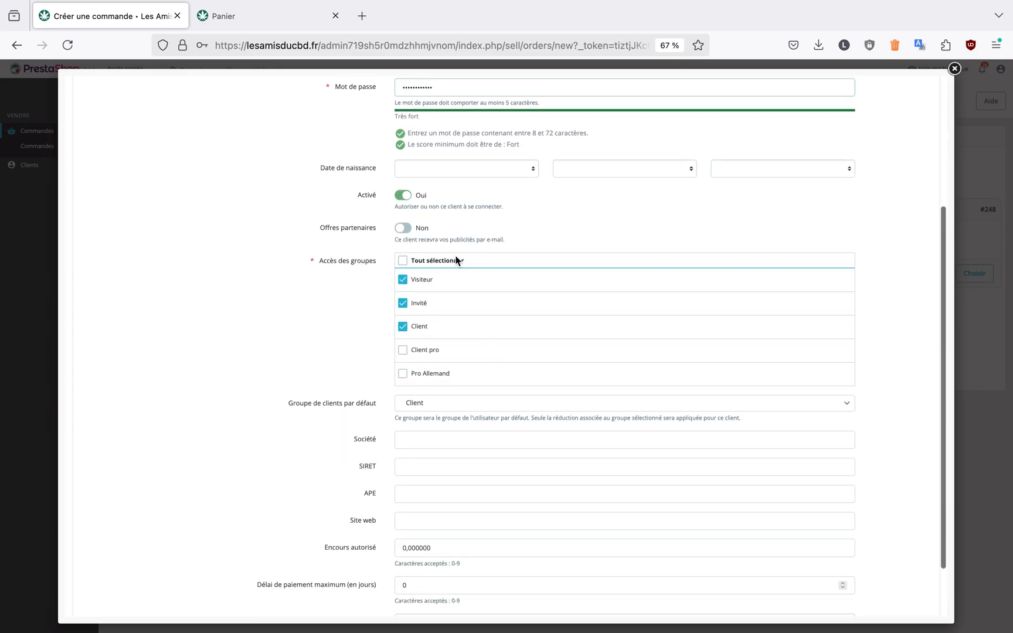
left_click_drag(320, 262, 375, 263)
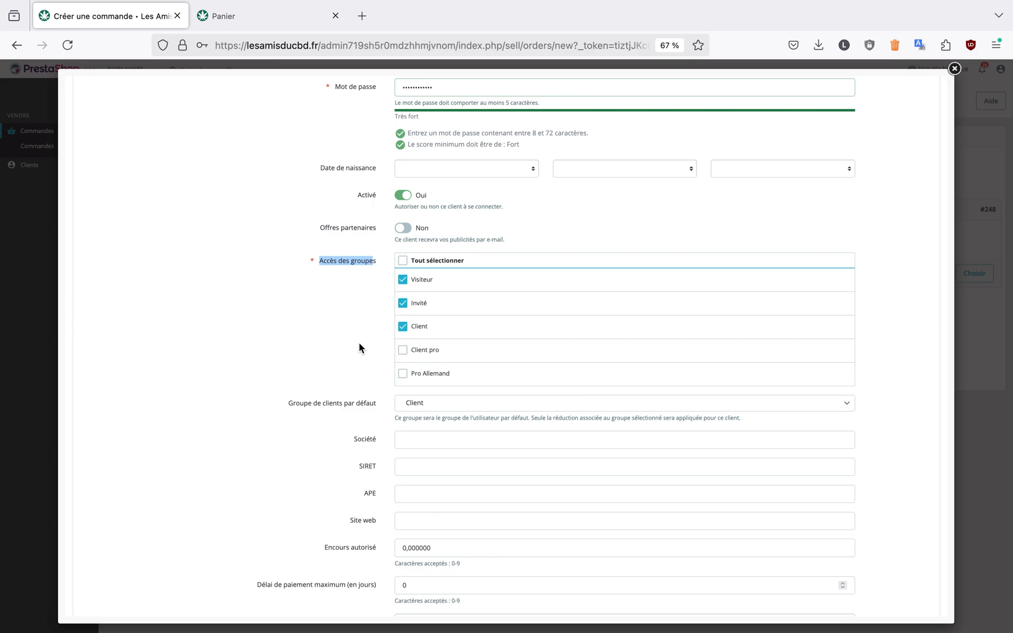
left_click(403, 350)
left_click(428, 408)
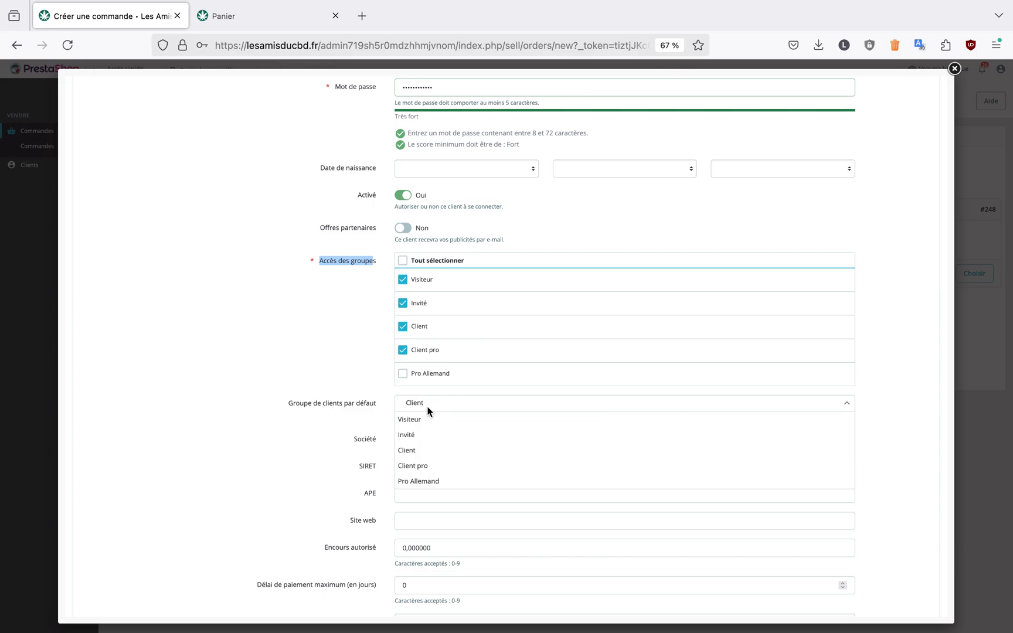
left_click(440, 469)
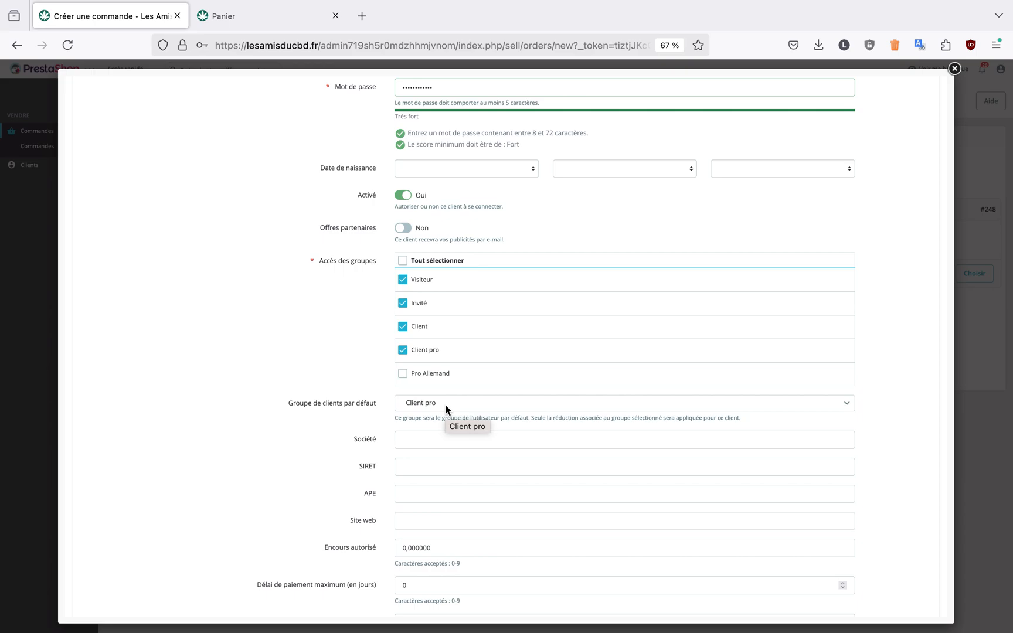
Set the company to "tabac doe" and save the new customer, declining to store the password in the browser
scroll(335, 376, "down", 1)
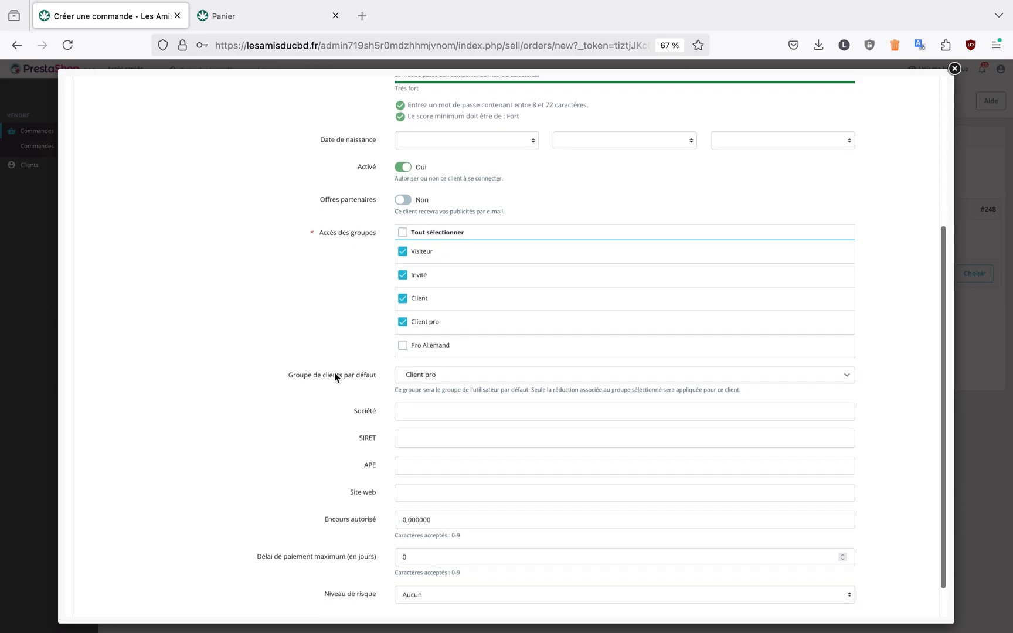
scroll(334, 372, "down", 1)
left_click(401, 368)
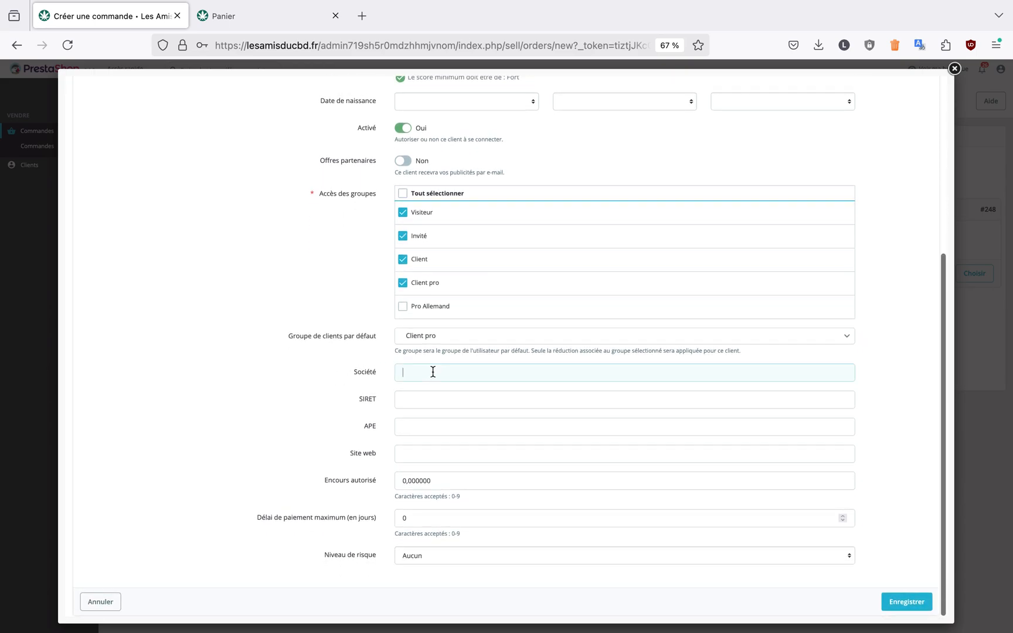
type("ta")
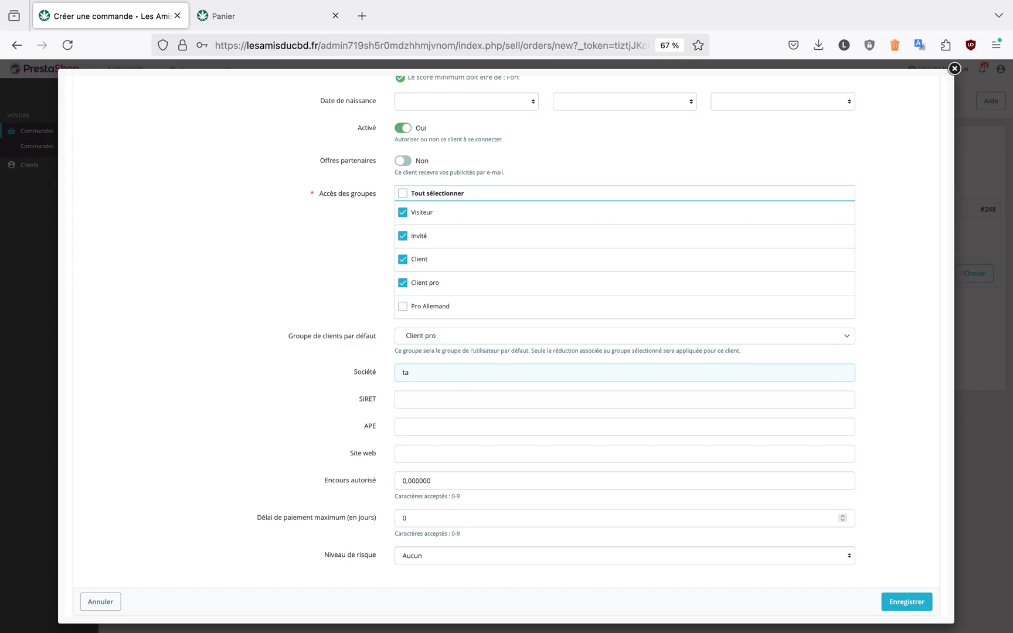
type("bac doe")
scroll(687, 505, "down", 2)
left_click(907, 603)
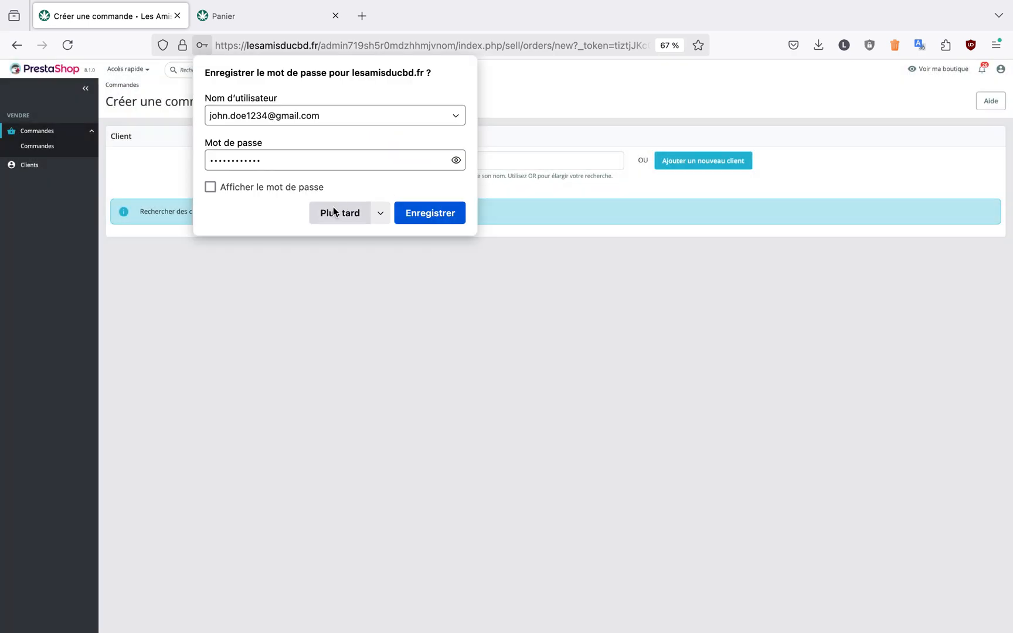
left_click(339, 212)
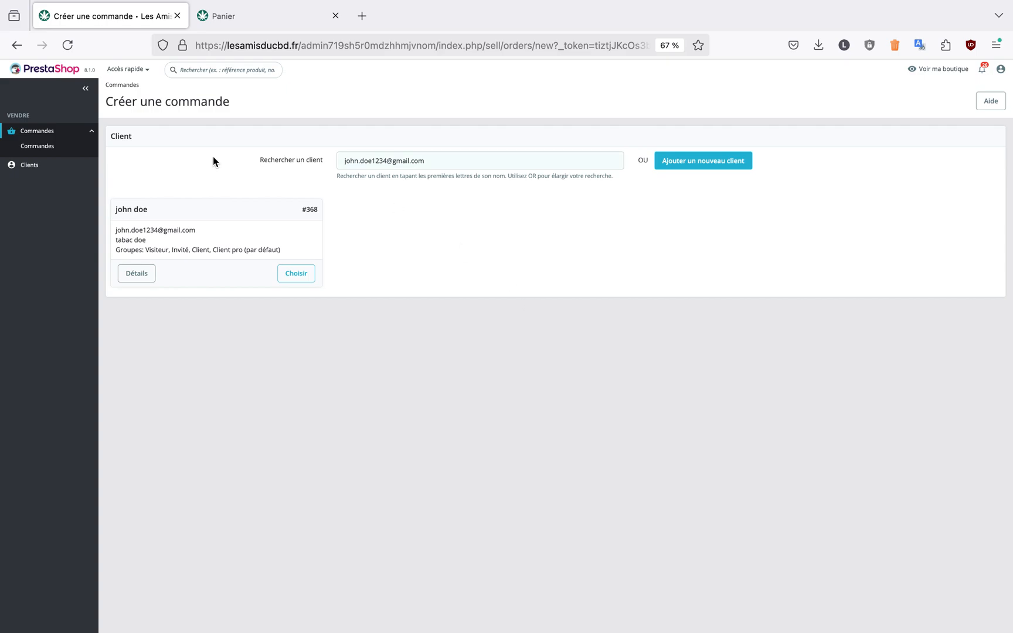
Clear the customer search and choose the newly created customer for the order
triple_click(465, 161)
key("BackSpace")
left_click(303, 273)
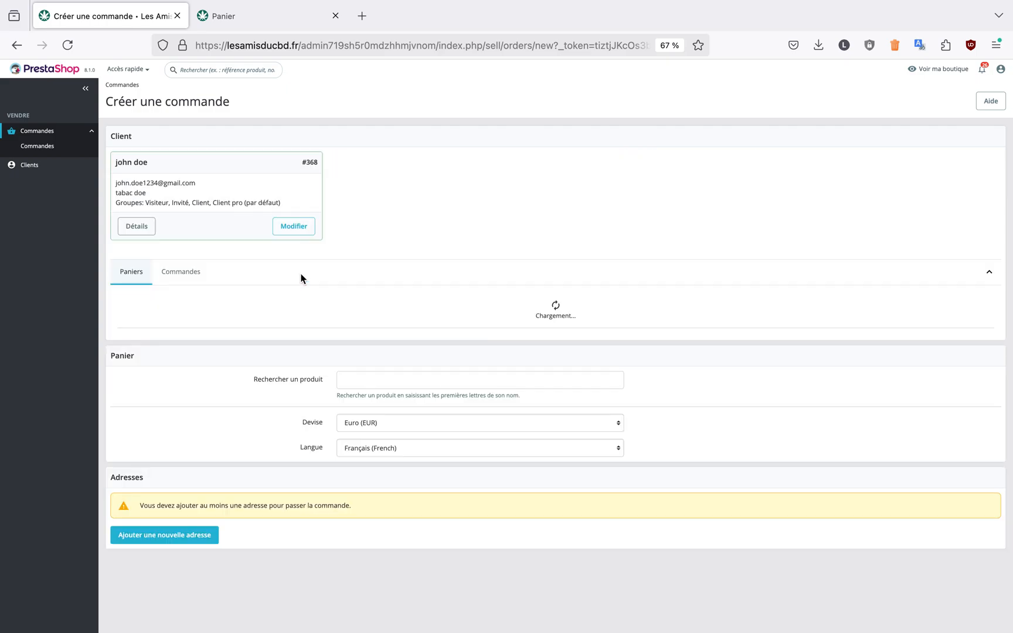
Review the chosen customer's previous orders and carts
left_click(192, 274)
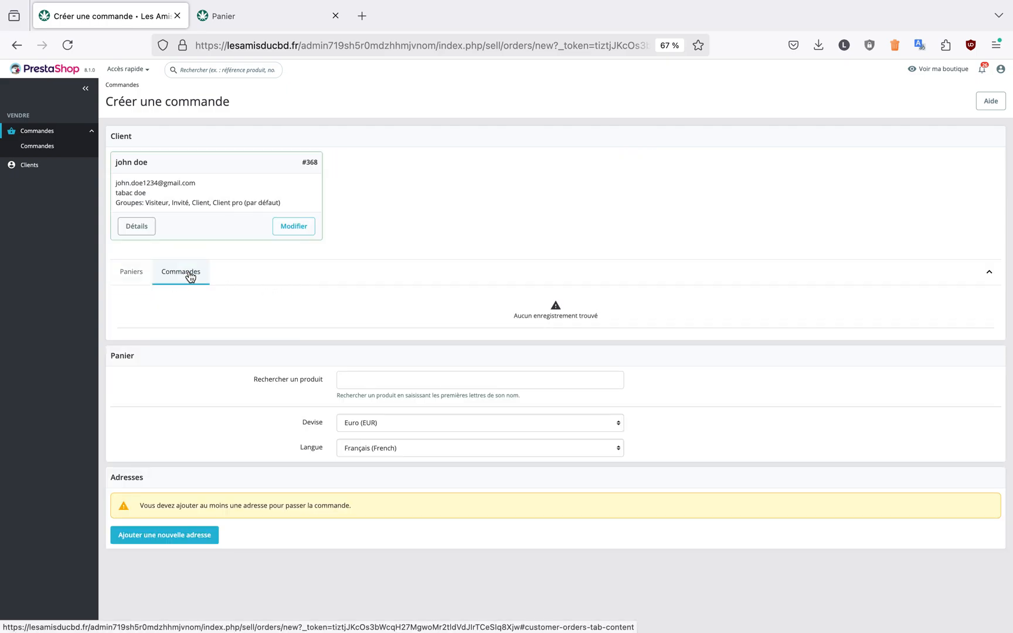
left_click(133, 274)
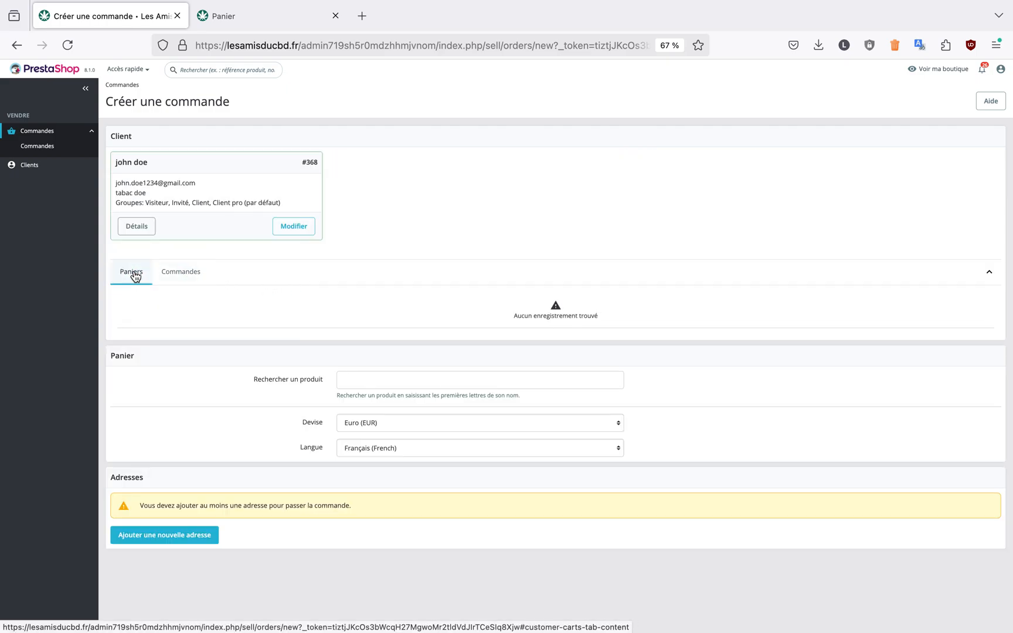
left_click(180, 274)
left_click(131, 272)
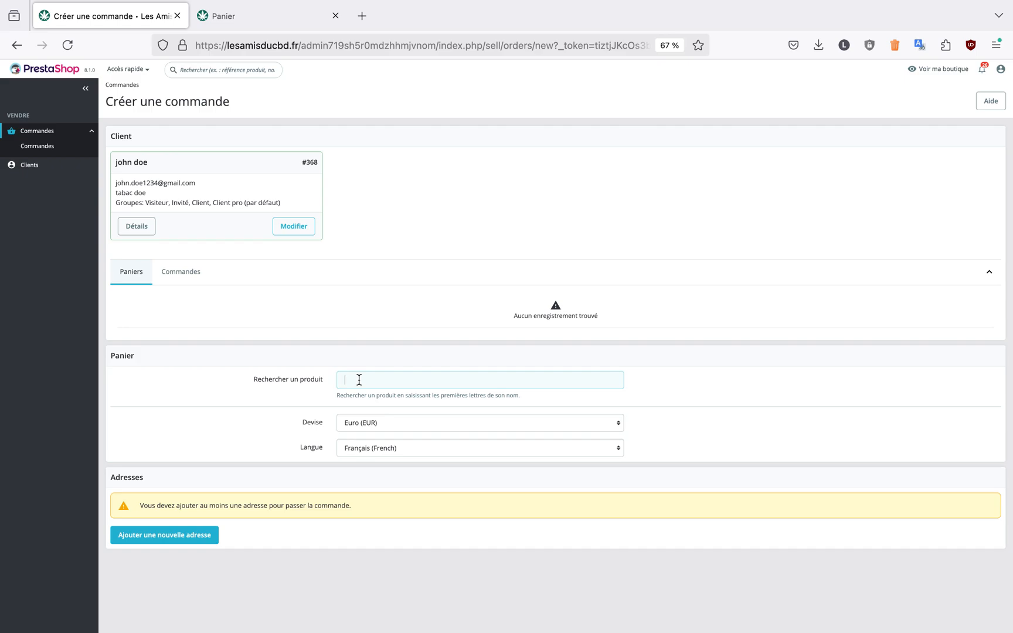
Search the products for "4 g" and view the matching choices for the cart
type("4 g")
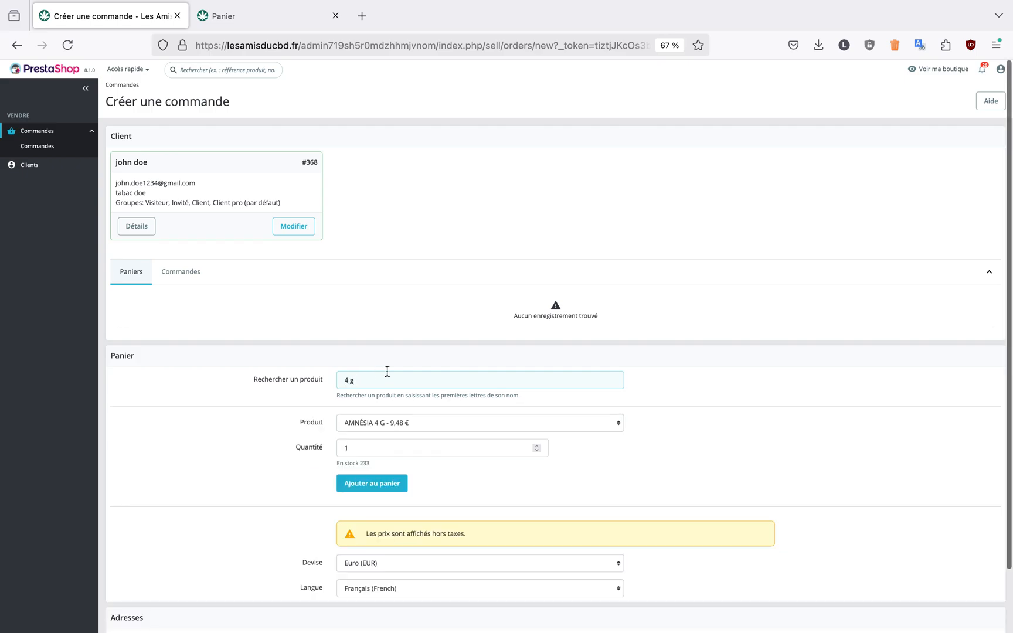
left_click(388, 421)
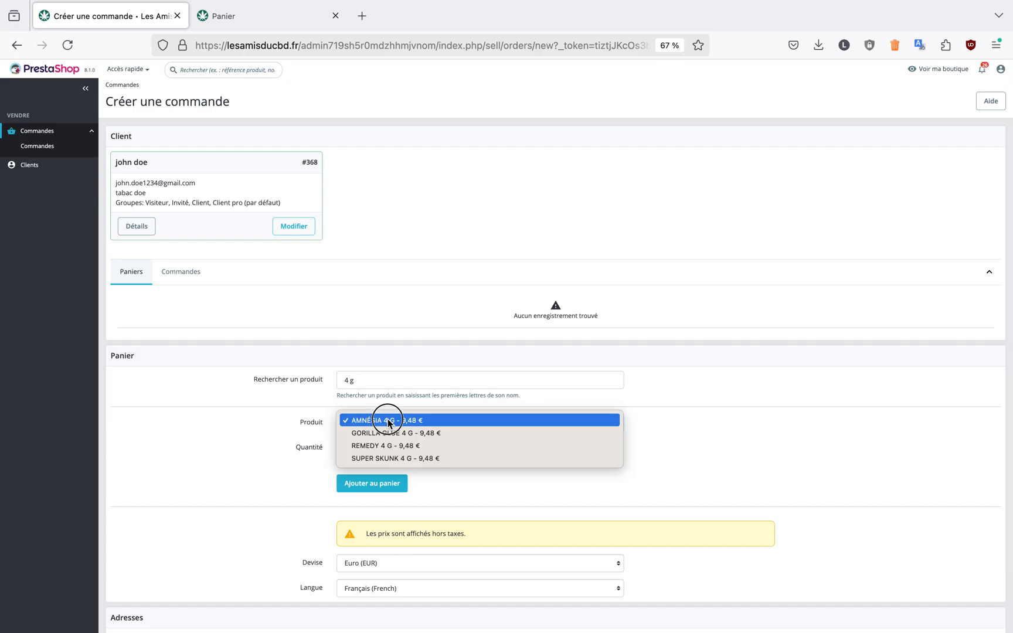
left_click(290, 448)
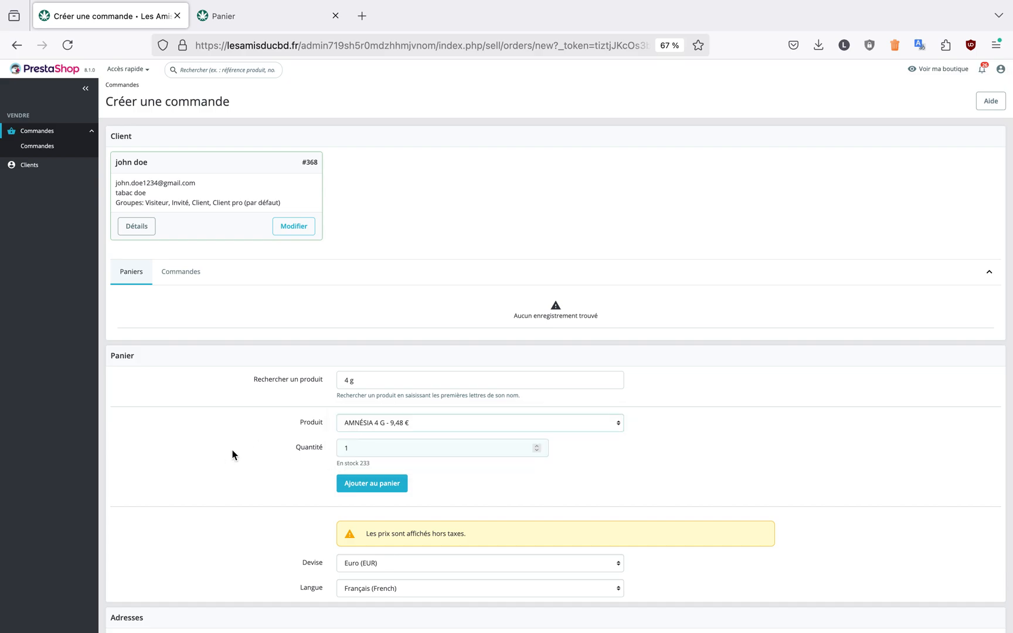
Search the products for "skunk" and select SUPER SKUNK 4 G
triple_click(375, 381)
type("skunk")
left_click(367, 422)
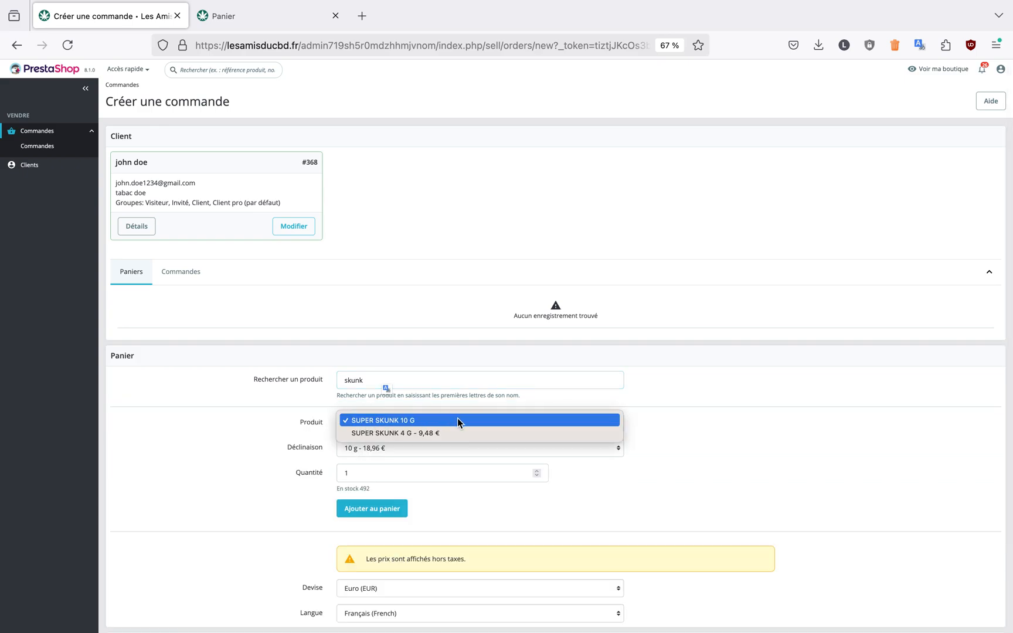
left_click(456, 431)
Search the products for "am" and add AMNÉSIA 4 G to the cart
double_click(369, 380)
type("am")
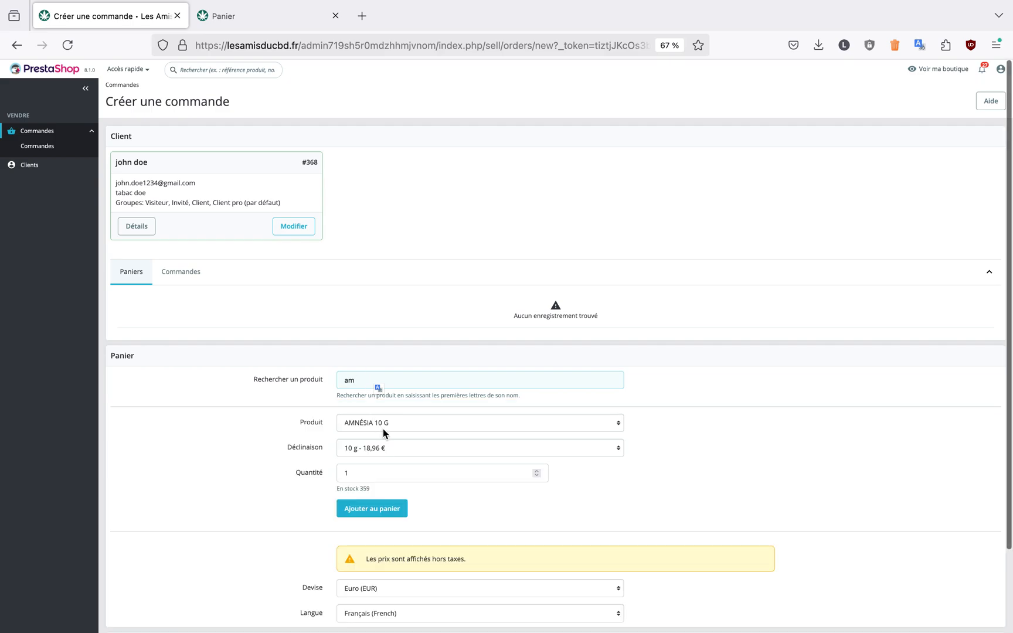
left_click(382, 423)
left_click(403, 434)
double_click(364, 381)
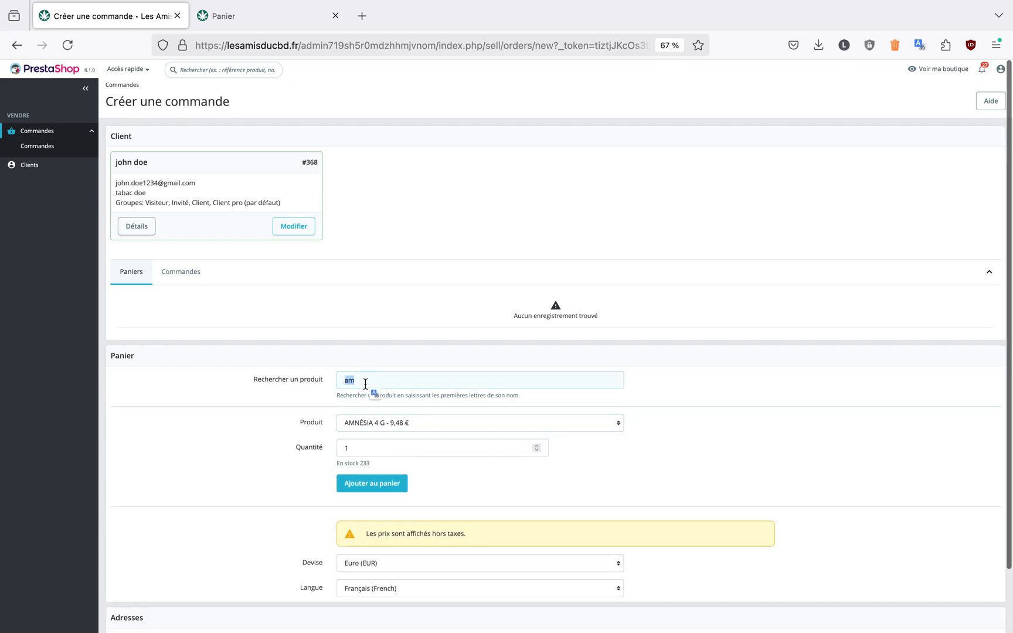
left_click(372, 483)
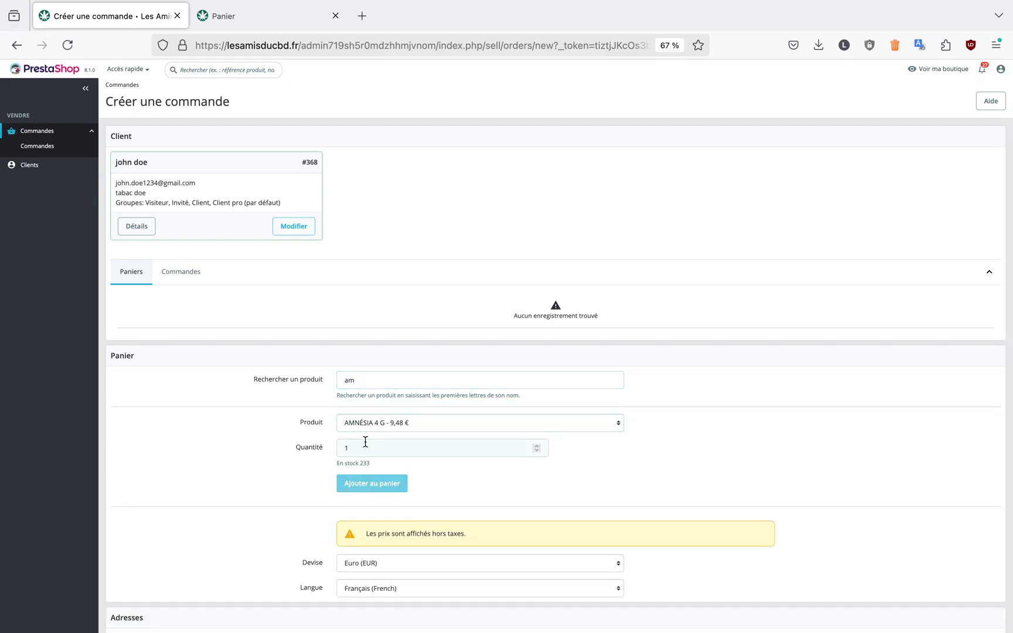
Search the products for "skun" and add SUPER SKUNK 10 G to the cart with quantity 10
double_click(366, 379)
type("skun")
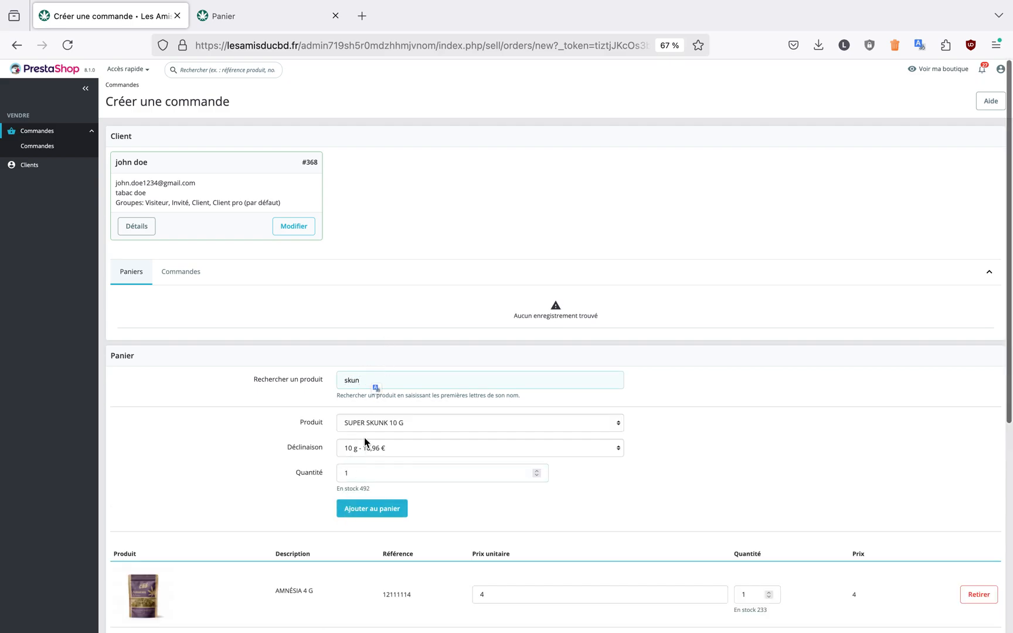
left_click(375, 472)
type("0")
left_click(381, 508)
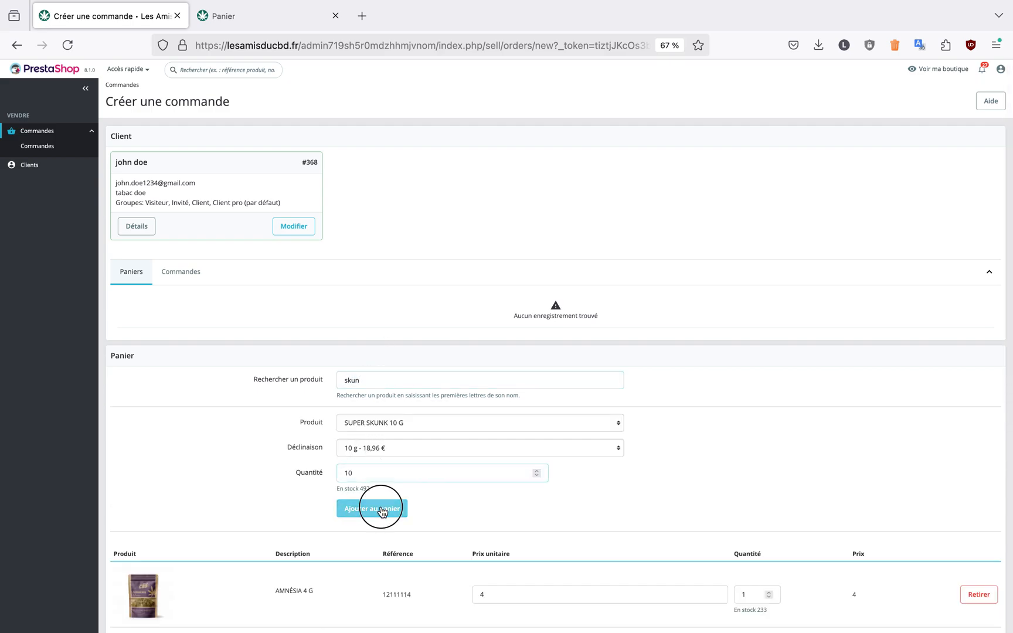
Select SUPER SKUNK 4 G from the matching products and add 10 units to the cart
left_click(389, 417)
left_click(381, 432)
left_click(373, 481)
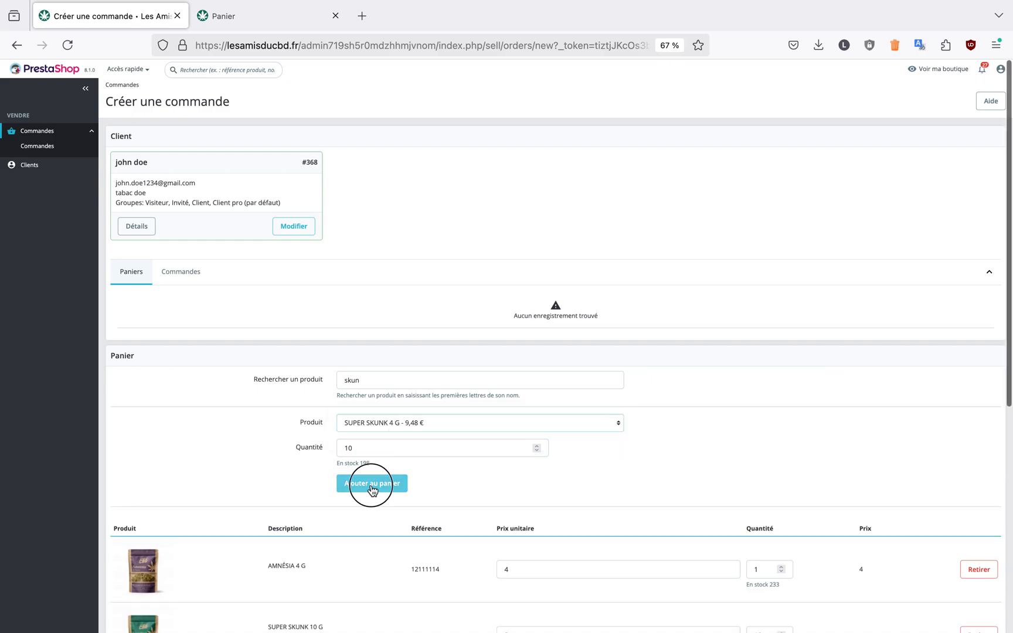
Set the quantity of AMNÉSIA 4 G in the cart to 3
scroll(582, 467, "down", 3)
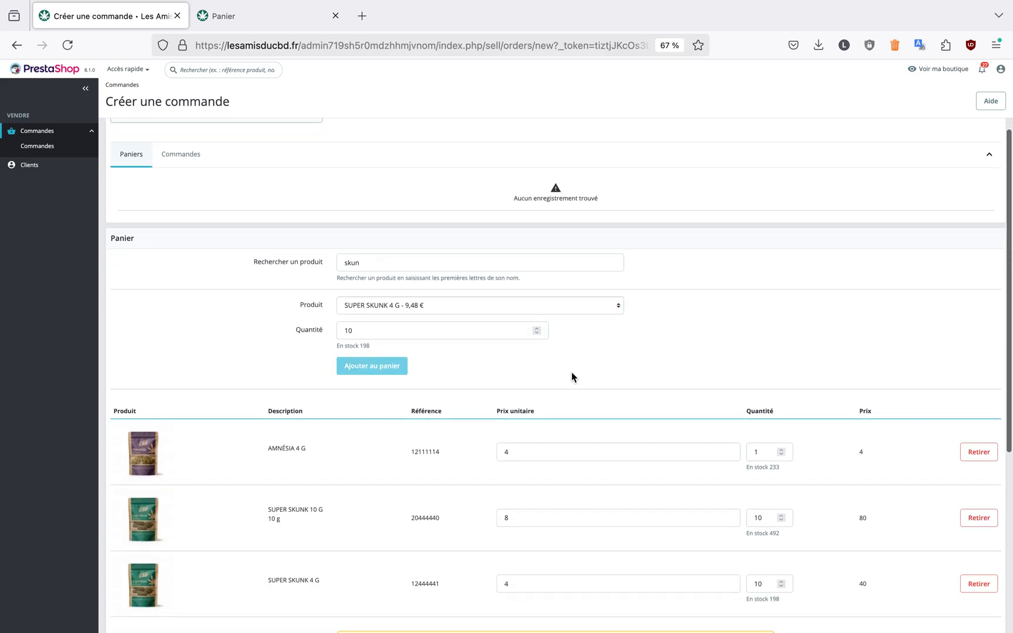
scroll(572, 375, "down", 3)
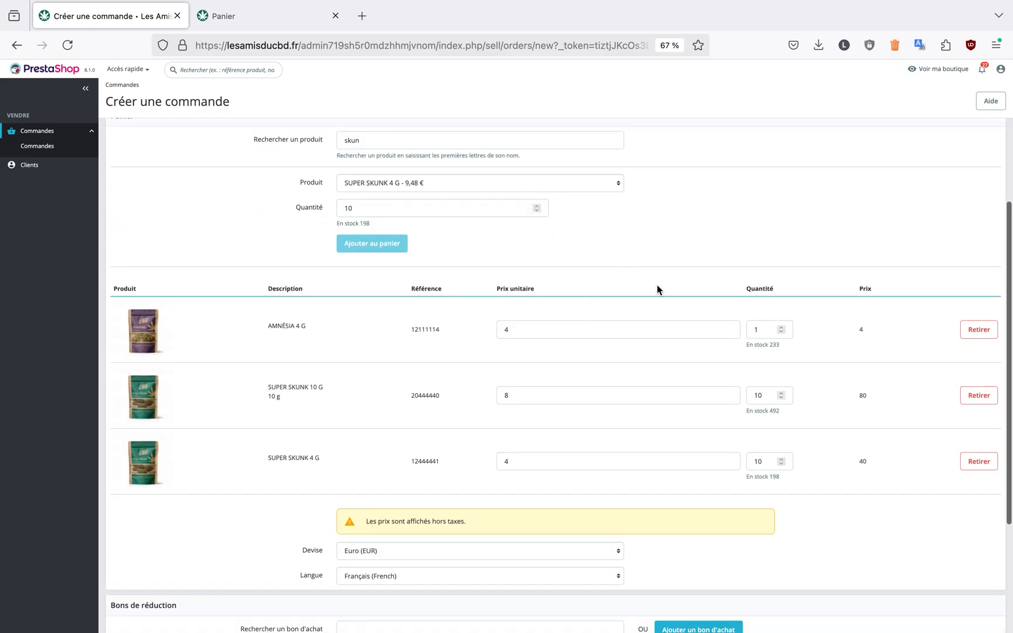
scroll(657, 289, "down", 1)
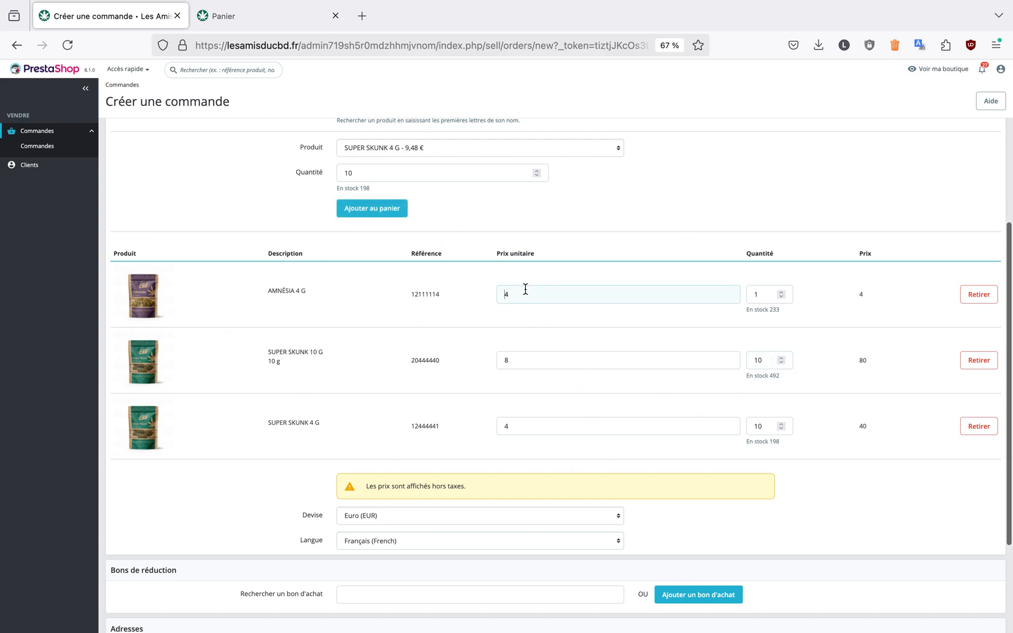
left_click(526, 359)
left_click(518, 420)
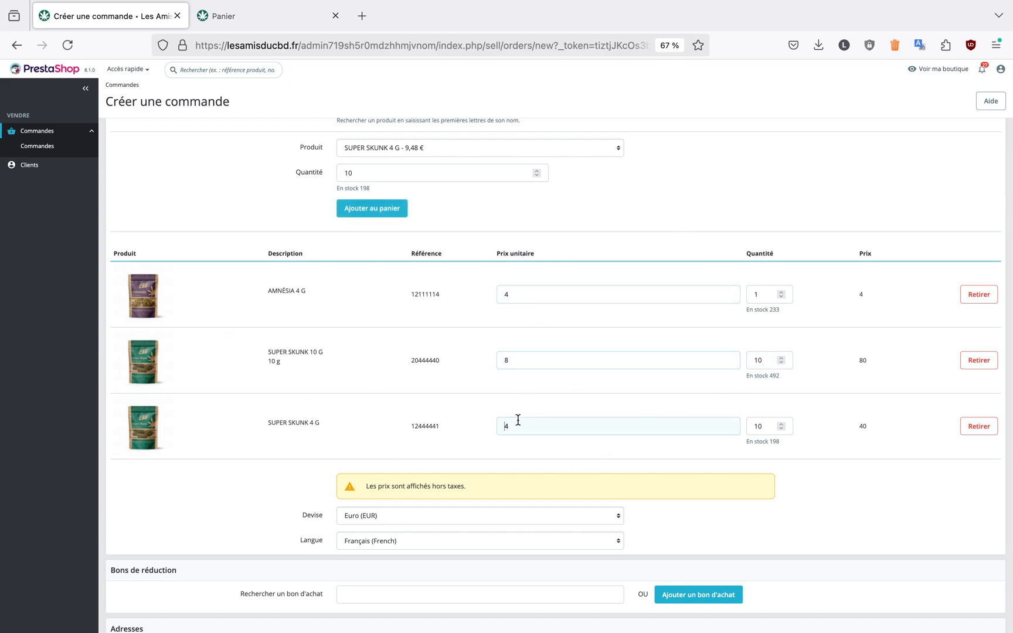
left_click(530, 291)
left_click(780, 292)
left_click(780, 292)
double_click(863, 295)
left_click(890, 368)
Search the products for "rem" and add 10 units of REMEDY 10 G to the cart
scroll(483, 437, "up", 5)
scroll(483, 437, "down", 3)
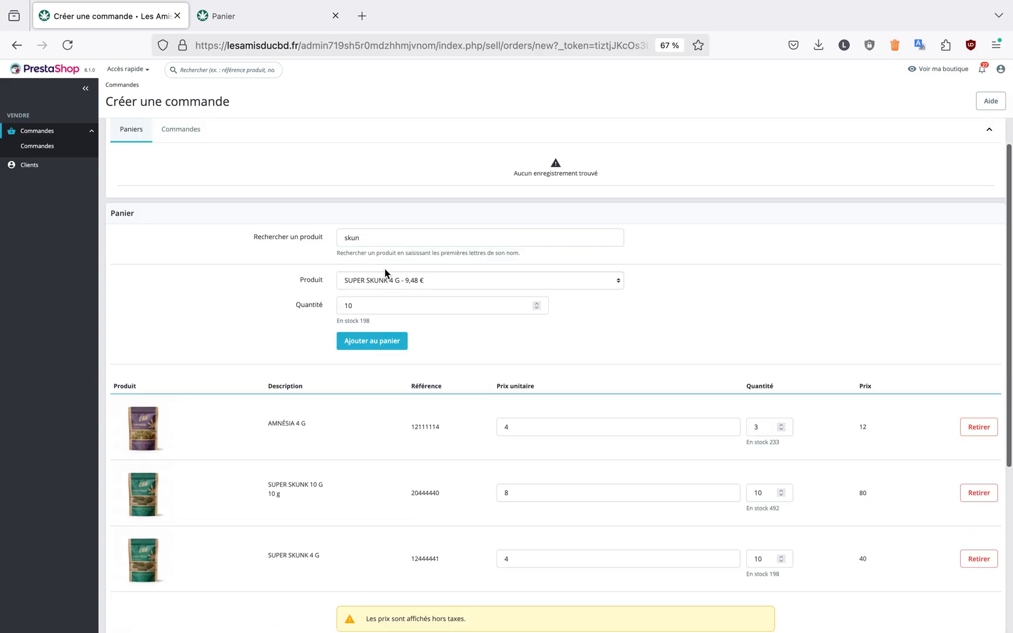
double_click(384, 241)
type("rem")
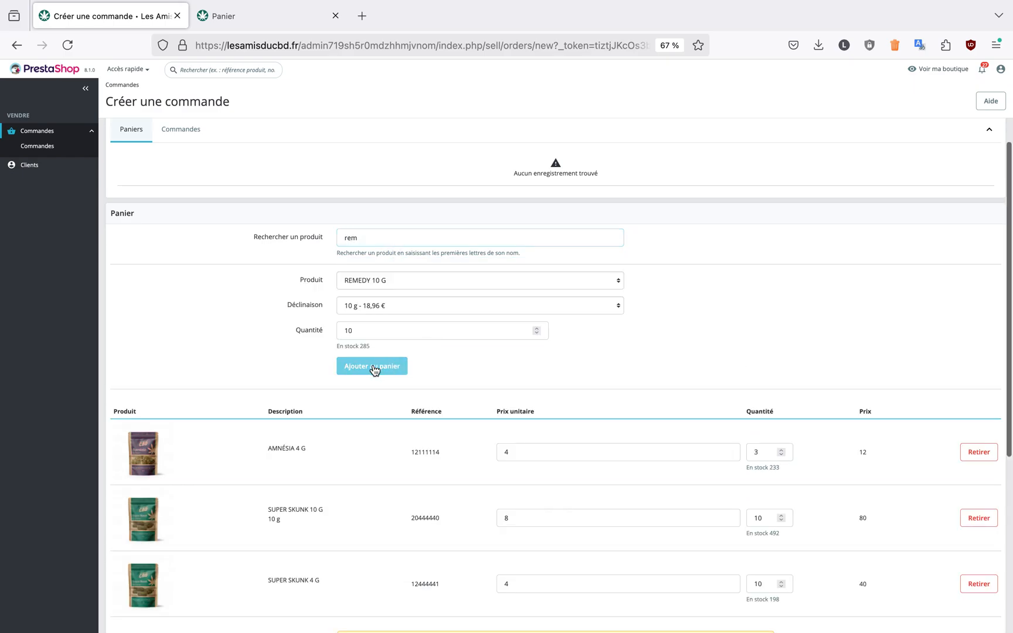
left_click(372, 367)
Try searching the vouchers for "pack gra" and "grat", and clear the search
scroll(644, 375, "down", 5)
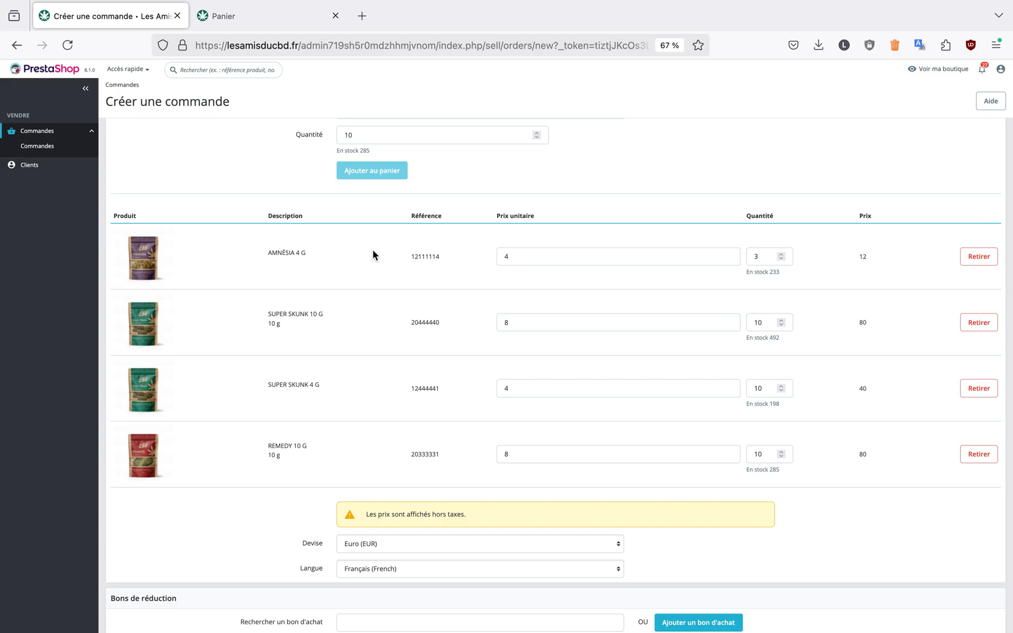
left_click(533, 249)
scroll(457, 484, "down", 3)
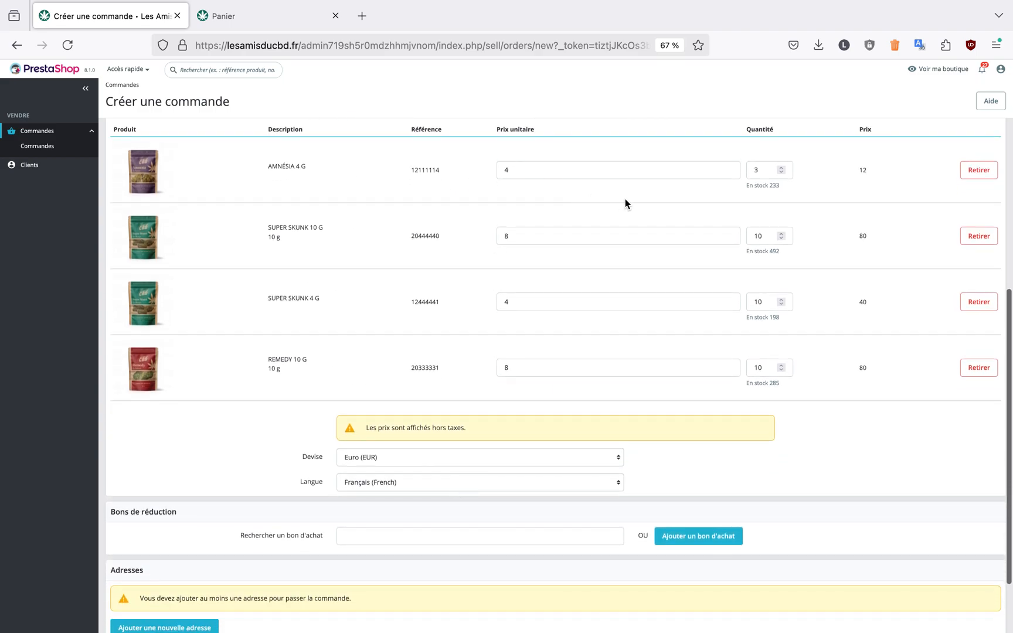
scroll(625, 203, "down", 3)
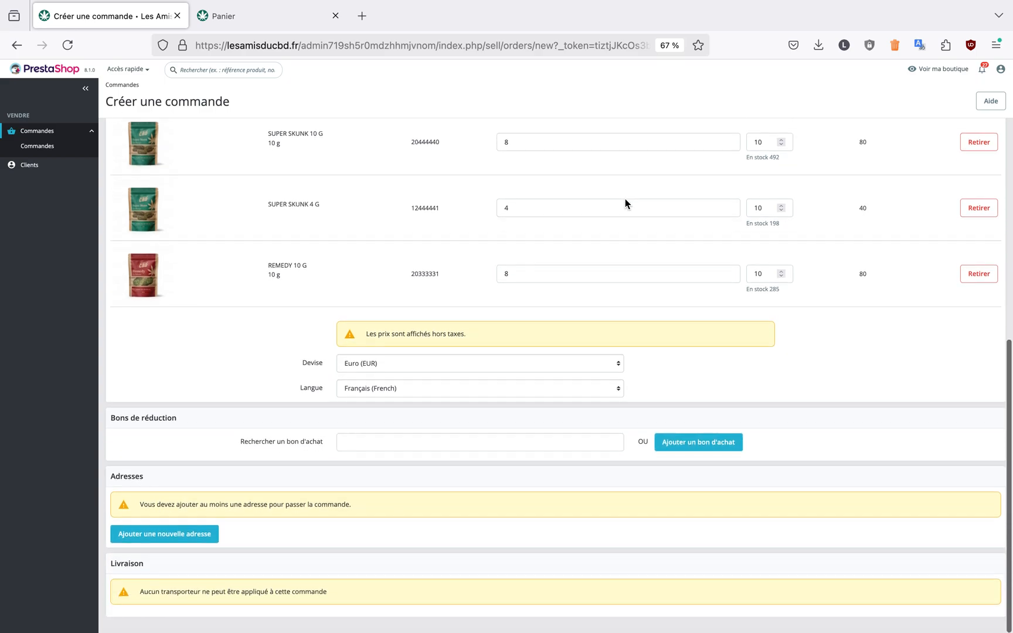
left_click(390, 447)
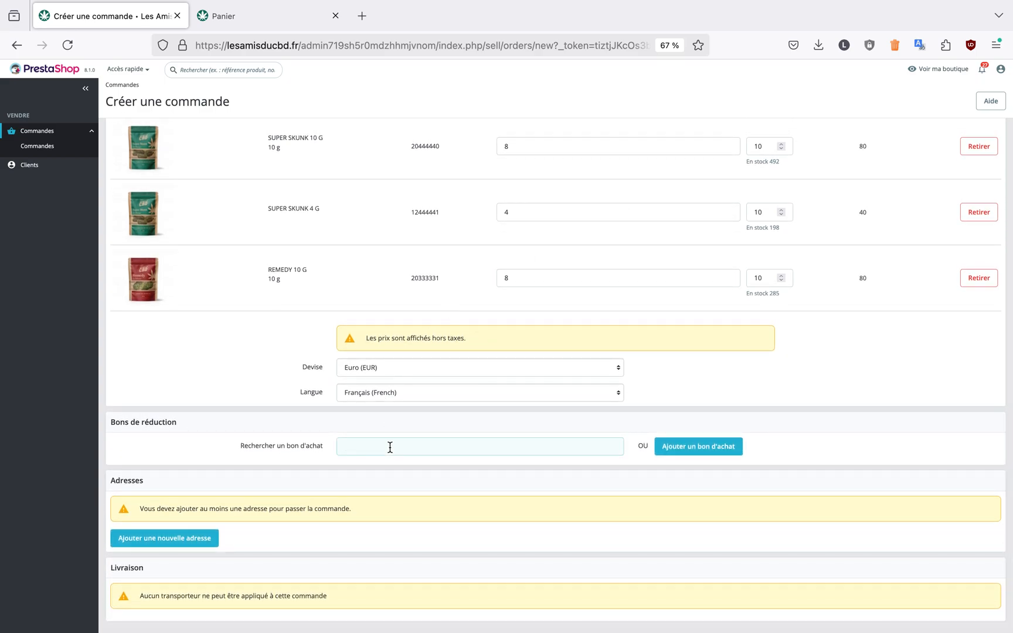
type("pack gra")
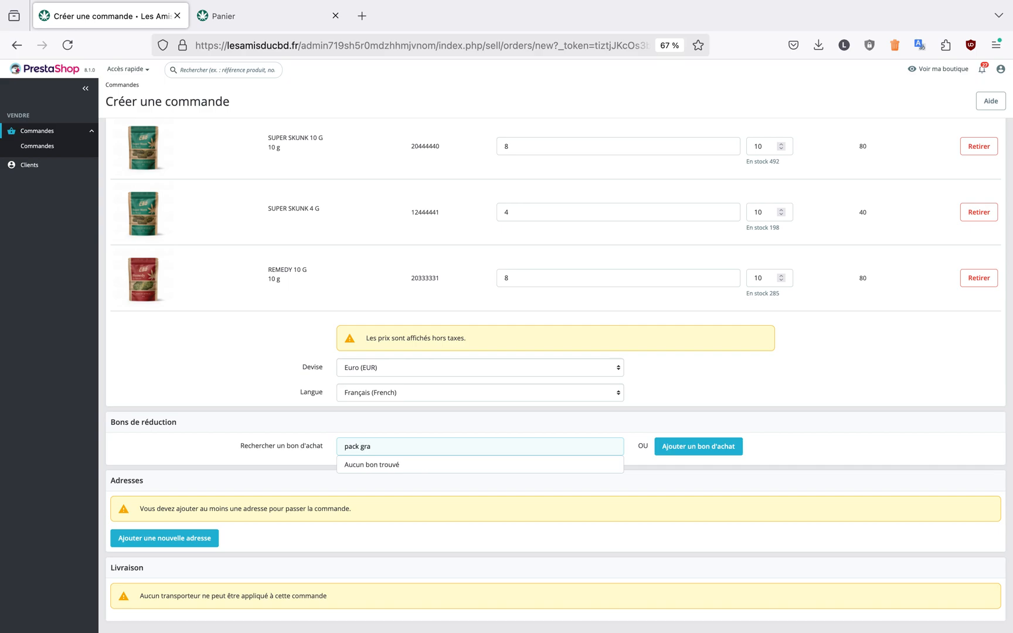
triple_click(409, 445)
type("grat")
key("BackSpace")
key("BackSpace")
key("BackSpace")
key("BackSpace")
left_click(235, 423)
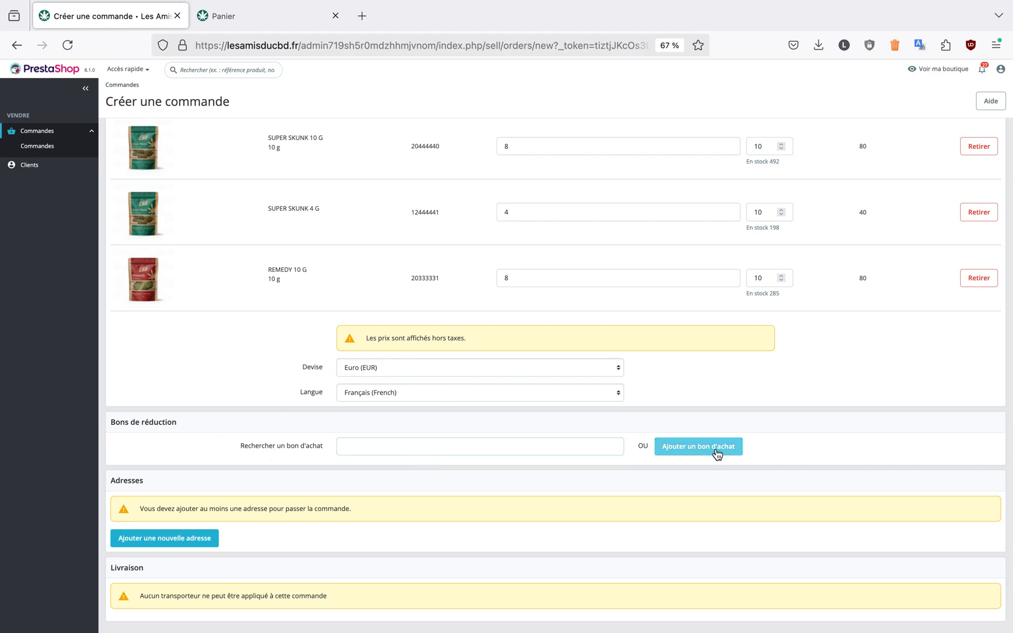
Search the vouchers for NOEL200 and apply the matching voucher to the cart
scroll(408, 466, "up", 2)
scroll(408, 466, "up", 2)
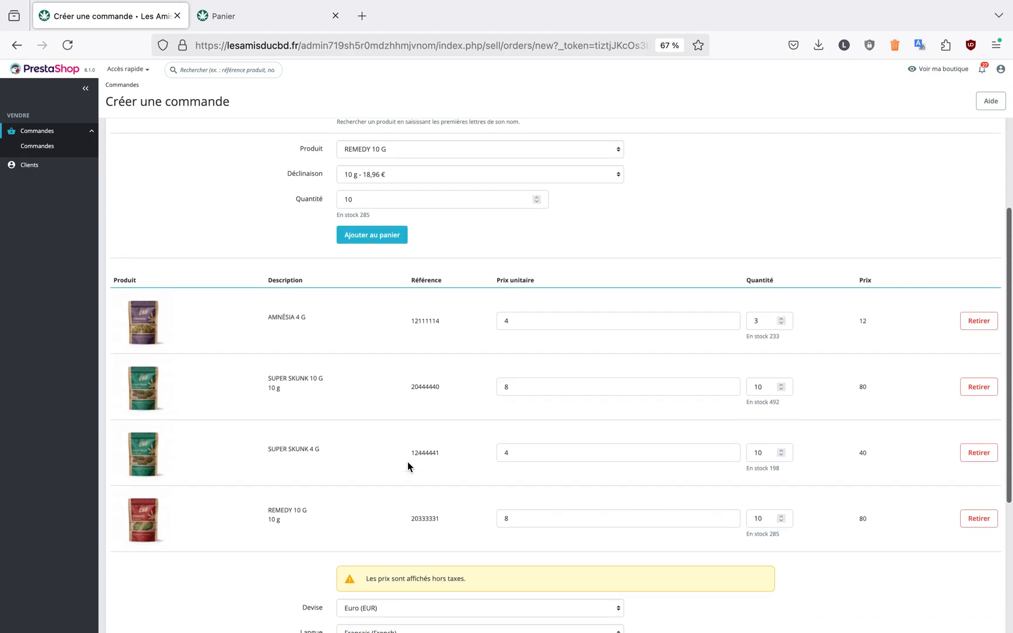
scroll(409, 466, "down", 4)
type("NO")
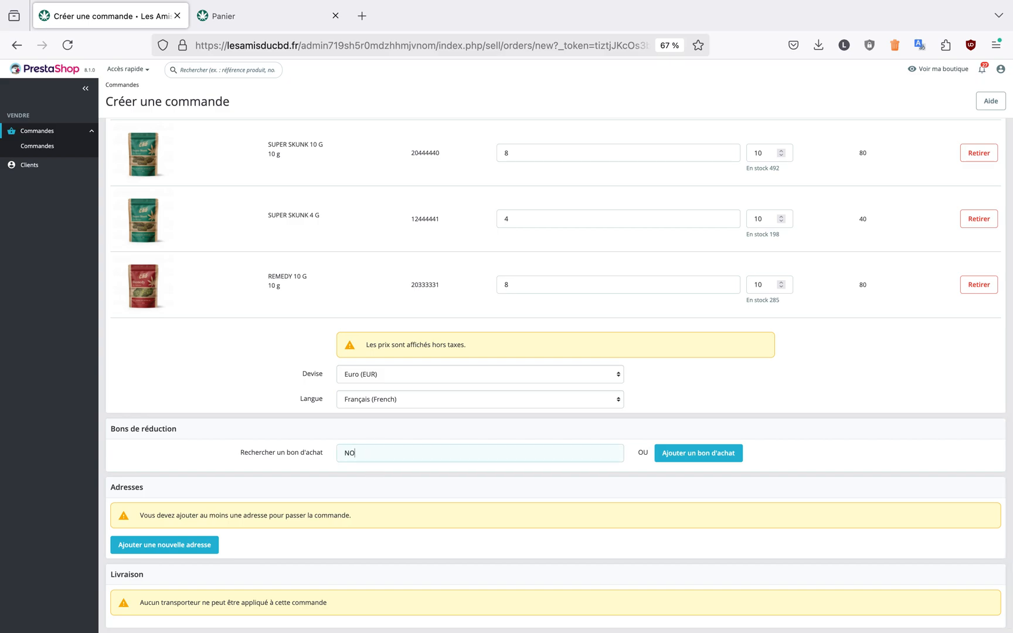
type("EL200")
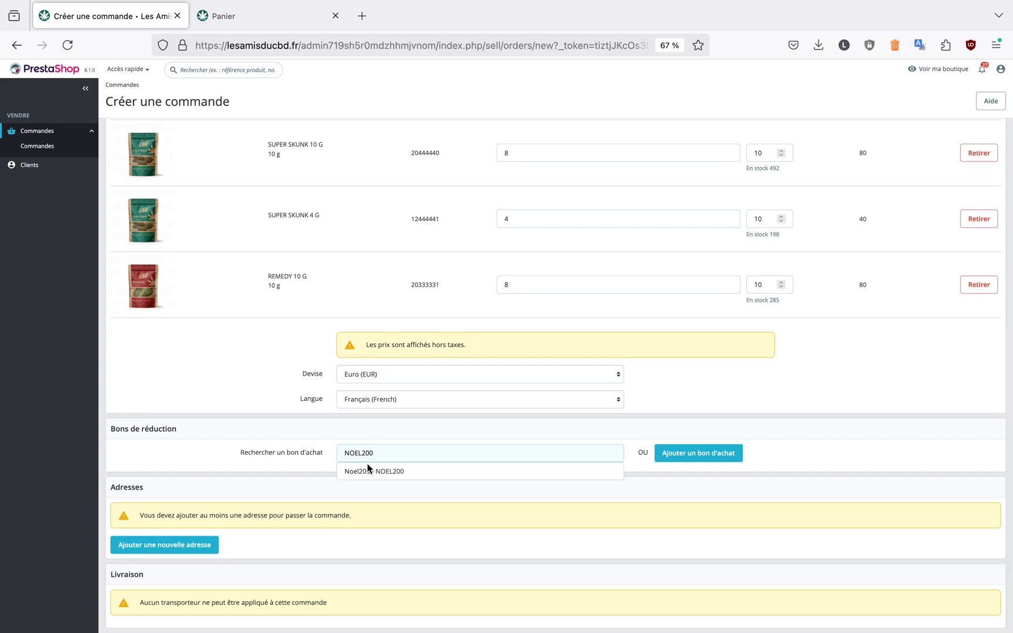
left_click(386, 472)
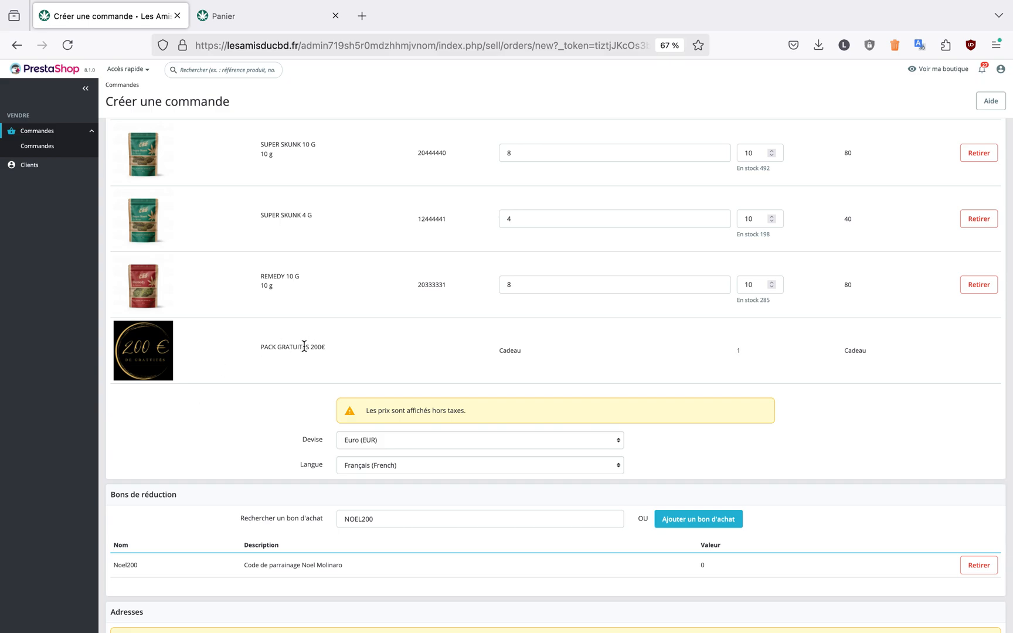
Start a new address for the customer and enter the address alias
scroll(526, 404, "down", 3)
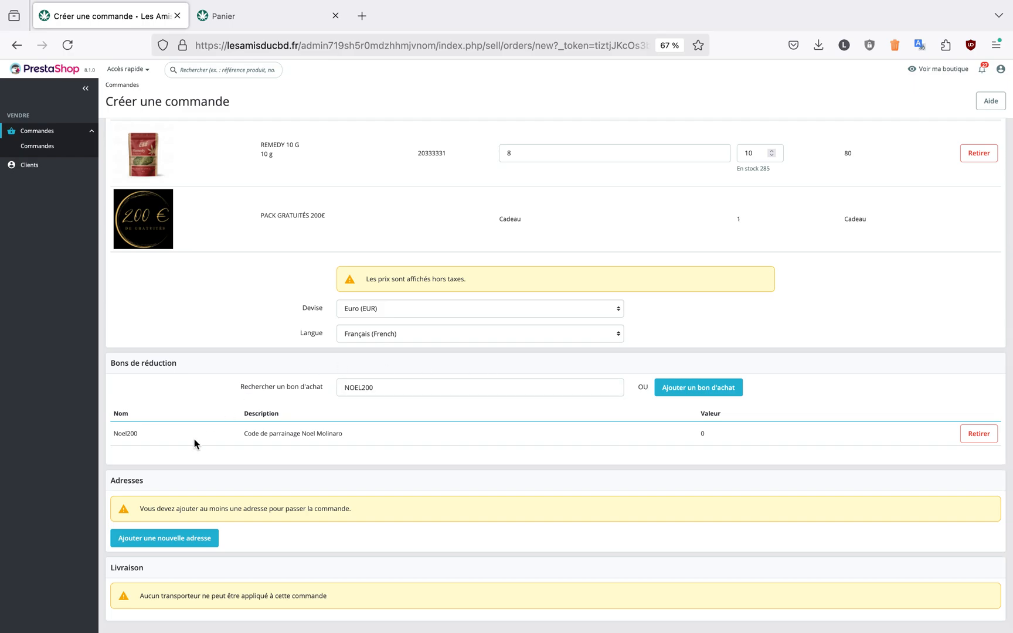
left_click(173, 540)
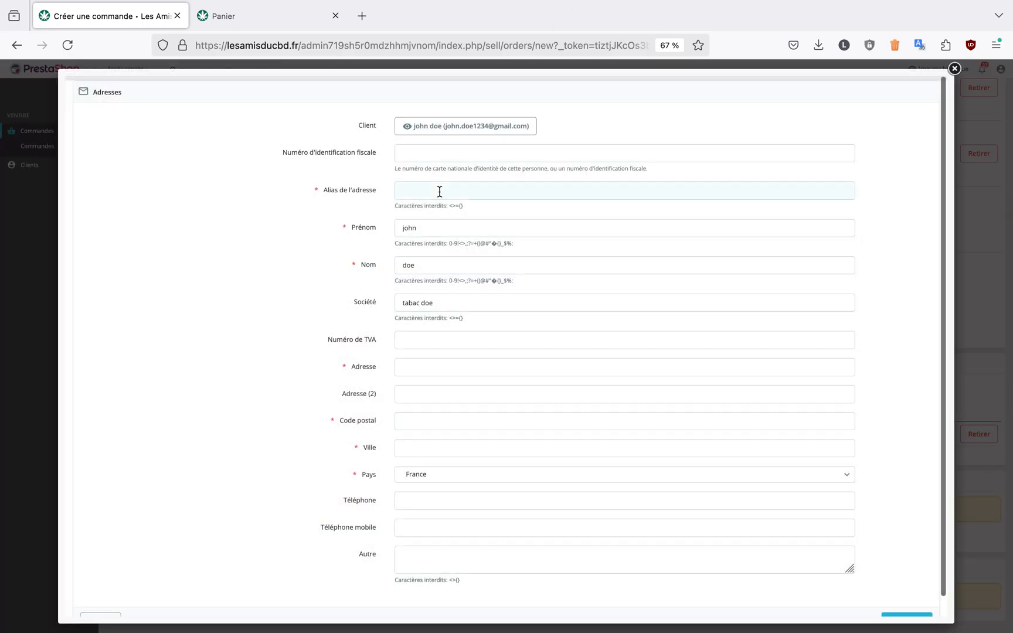
left_click(441, 192)
type("ta")
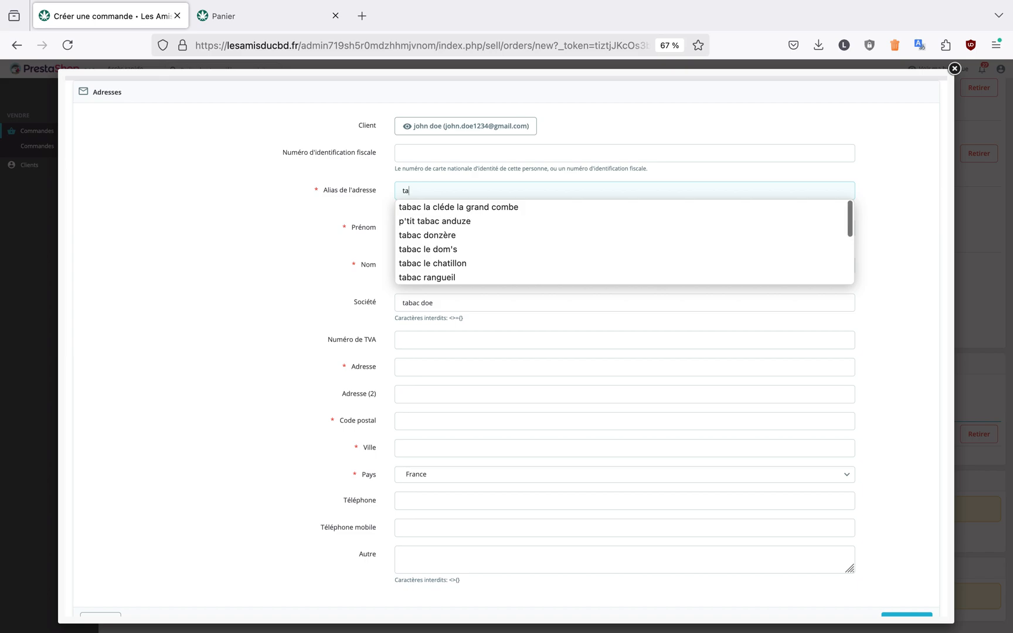
type("bac john")
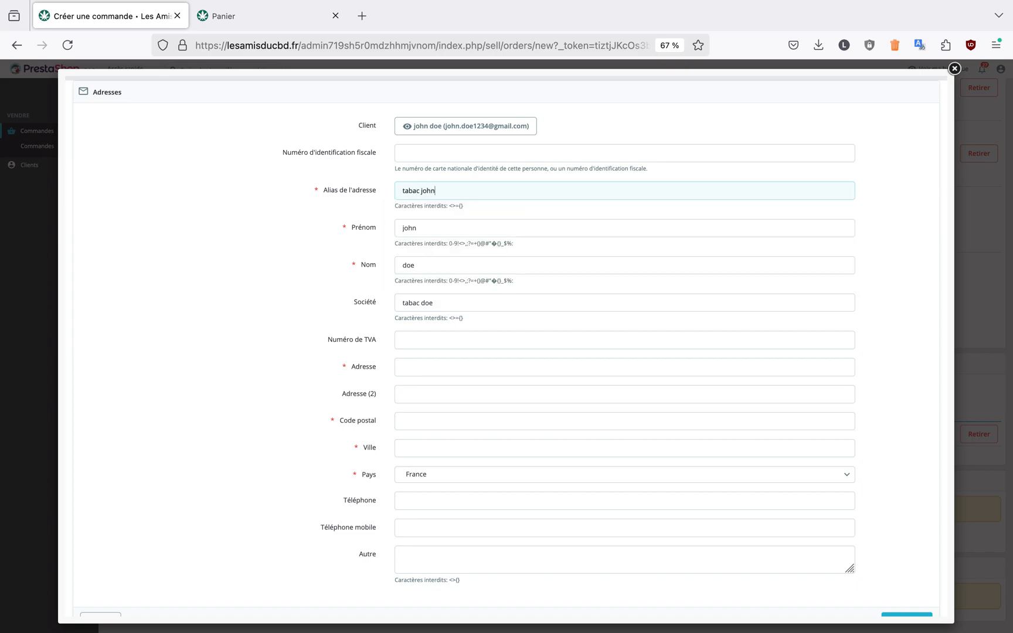
Fill in the customer's street address, postal code and city
key("Tab")
key("Tab")
key("Tab")
key("Tab")
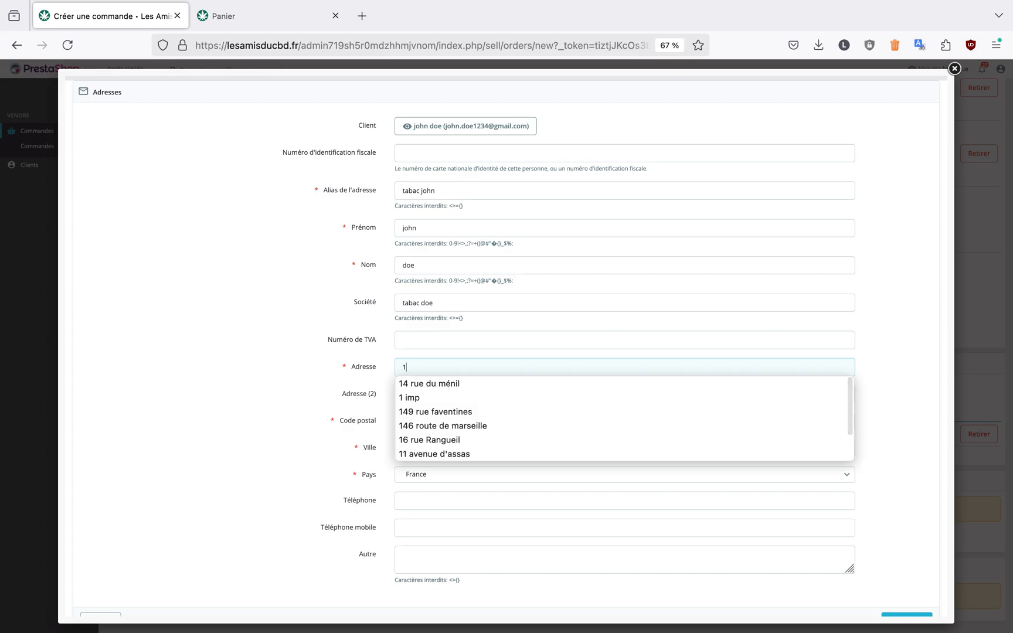
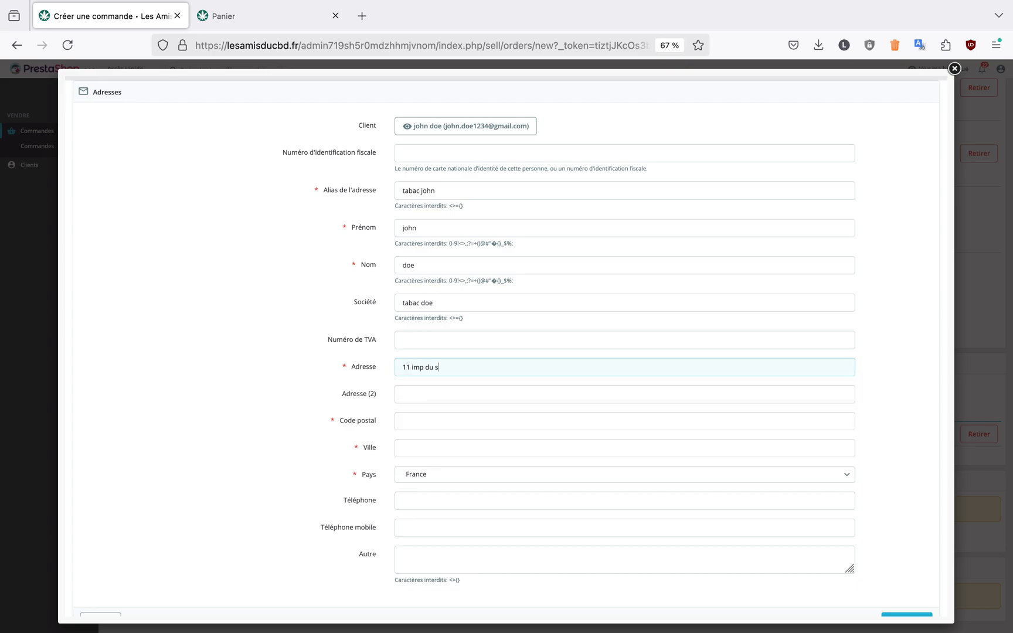
key("Tab")
key("Tab")
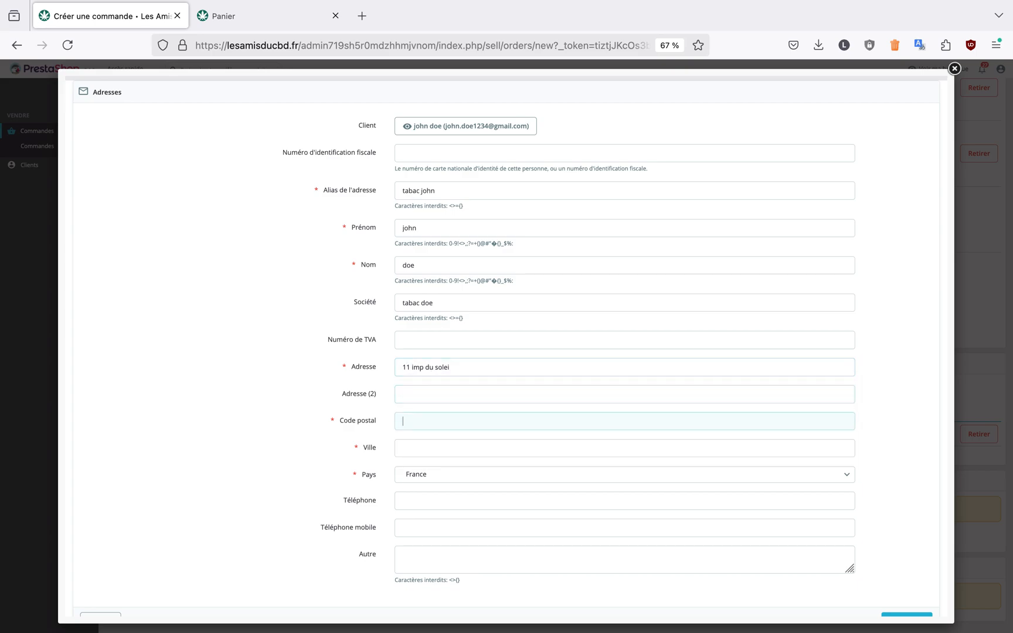
type("07120")
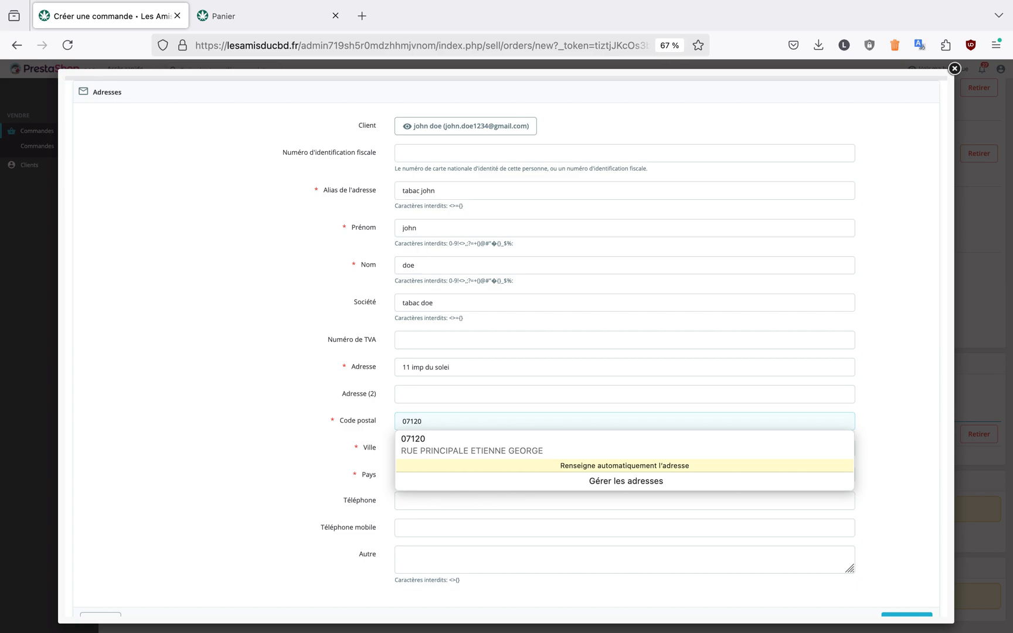
left_click(410, 448)
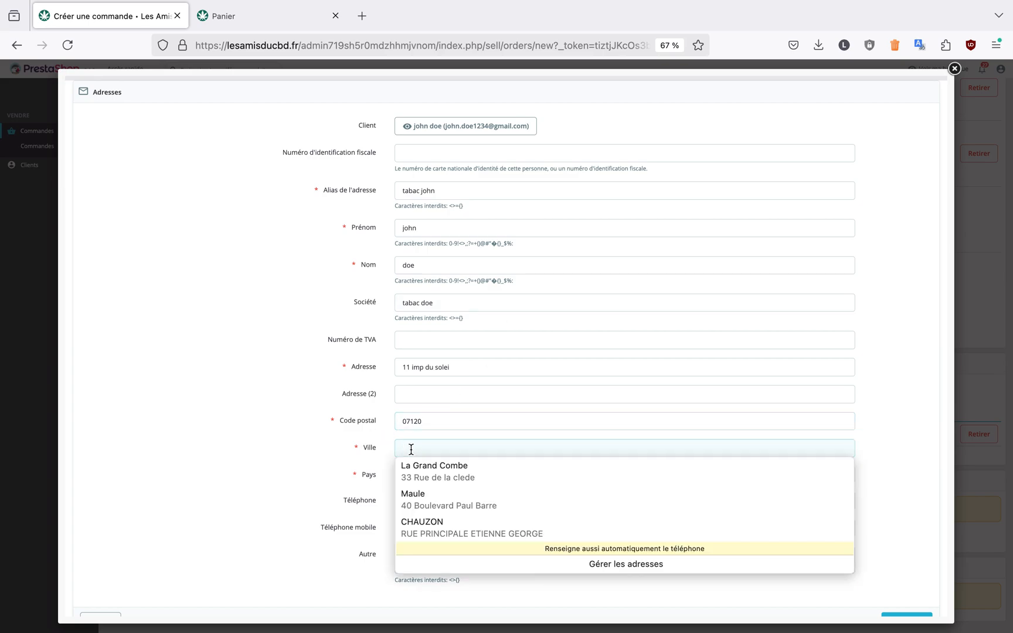
type("ruoms")
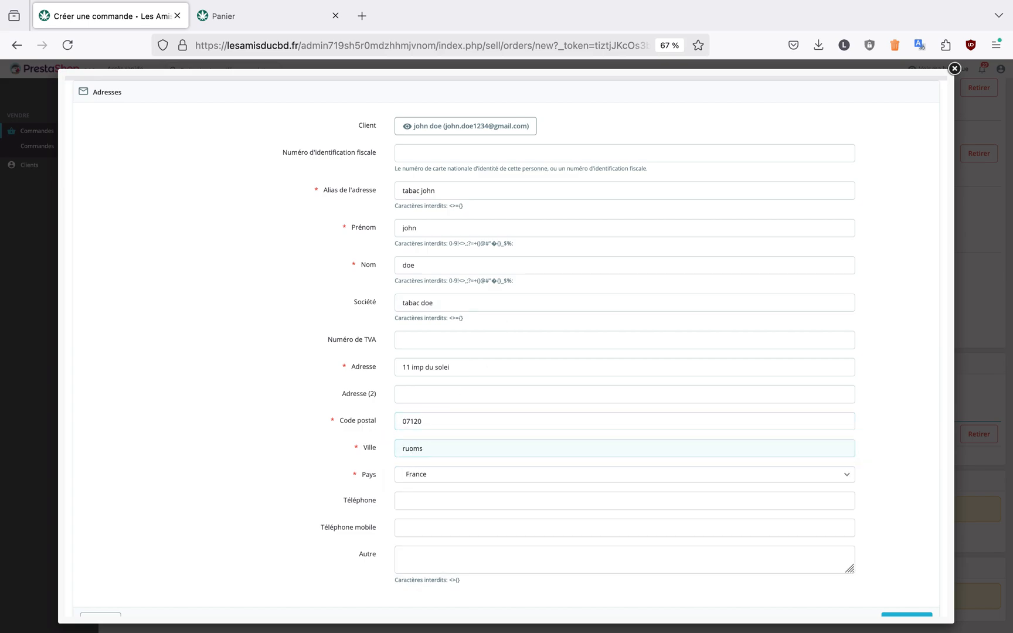
Enter the customer's mobile phone number and save the new address, declining to store it in the browser
left_click(414, 495)
left_click(417, 526)
scroll(525, 469, "down", 2)
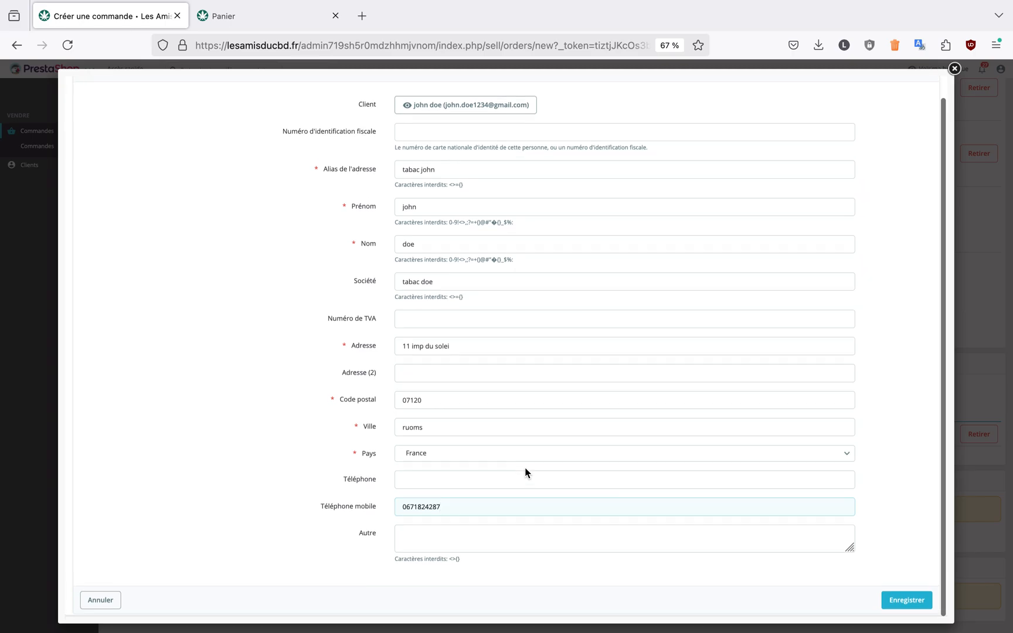
left_click(896, 606)
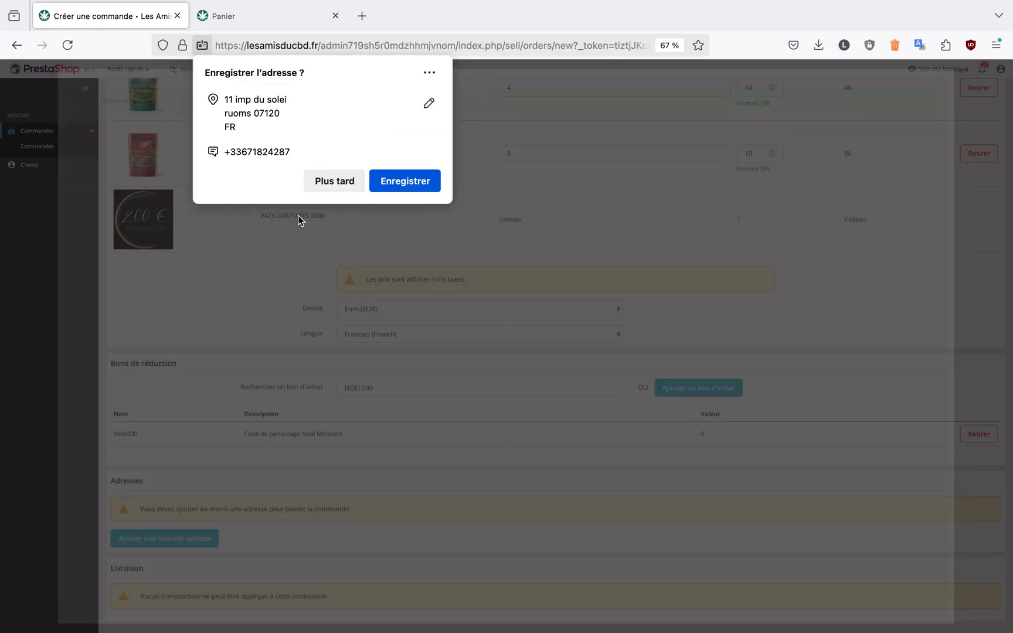
left_click(326, 183)
scroll(245, 456, "down", 1)
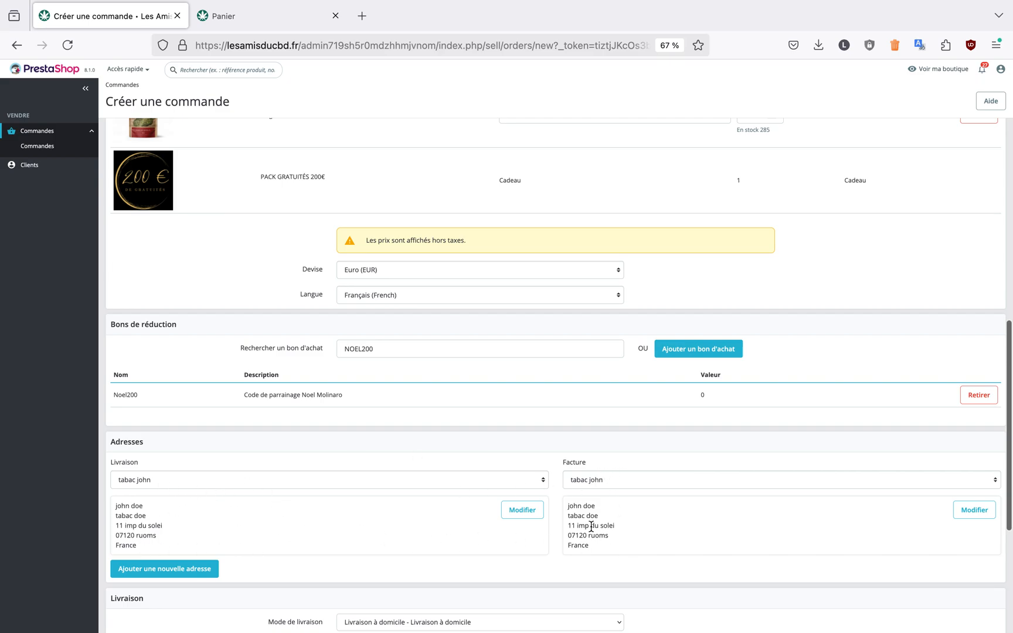
Set the order's payment method to Prélèvement SEPA
scroll(622, 522, "down", 3)
scroll(502, 408, "down", 5)
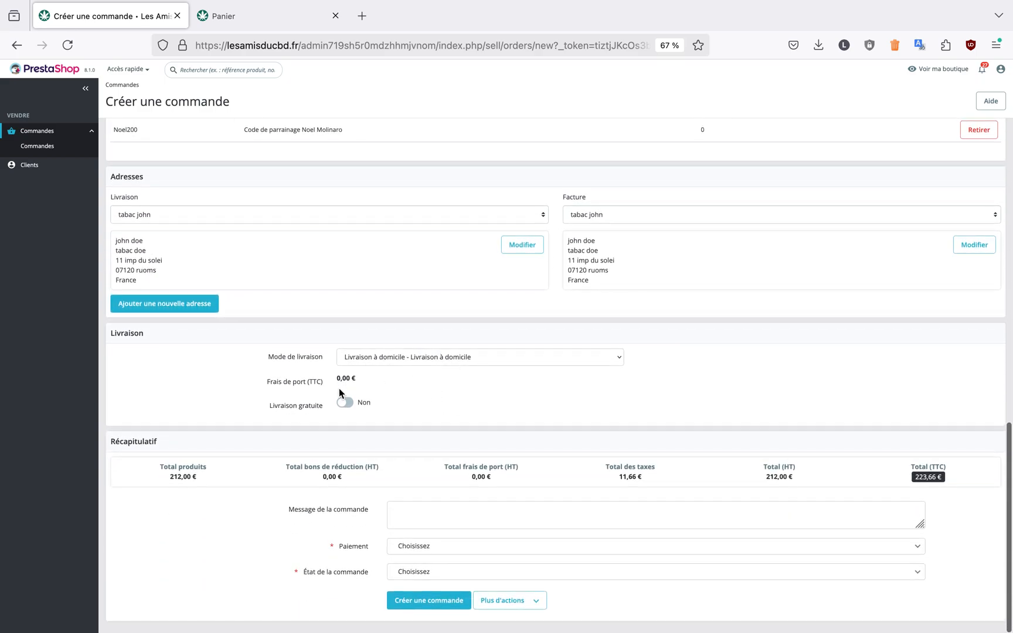
left_click_drag(338, 378, 406, 378)
scroll(545, 431, "down", 1)
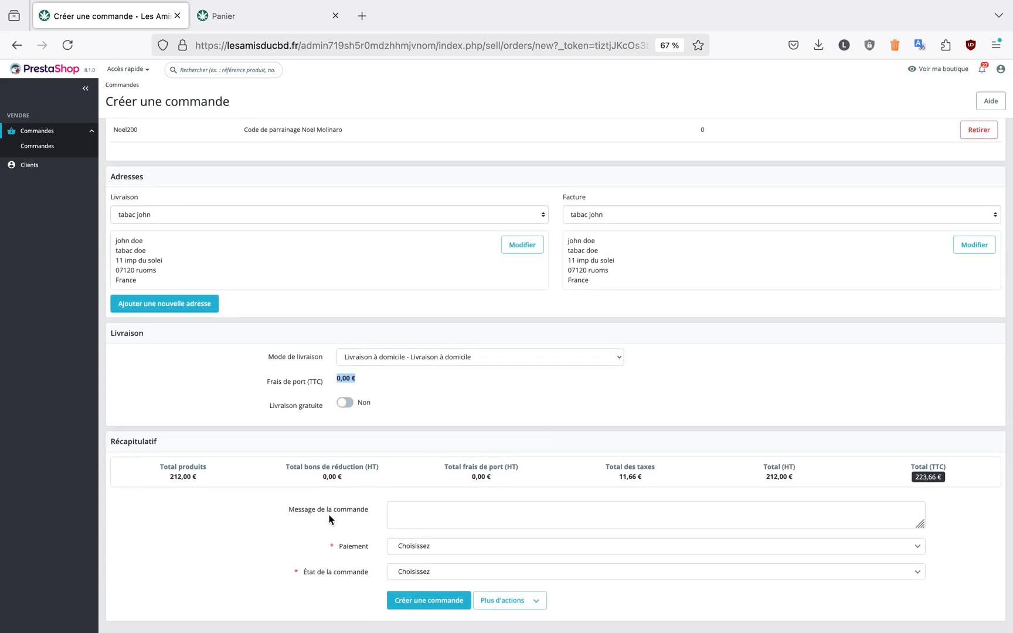
left_click(467, 545)
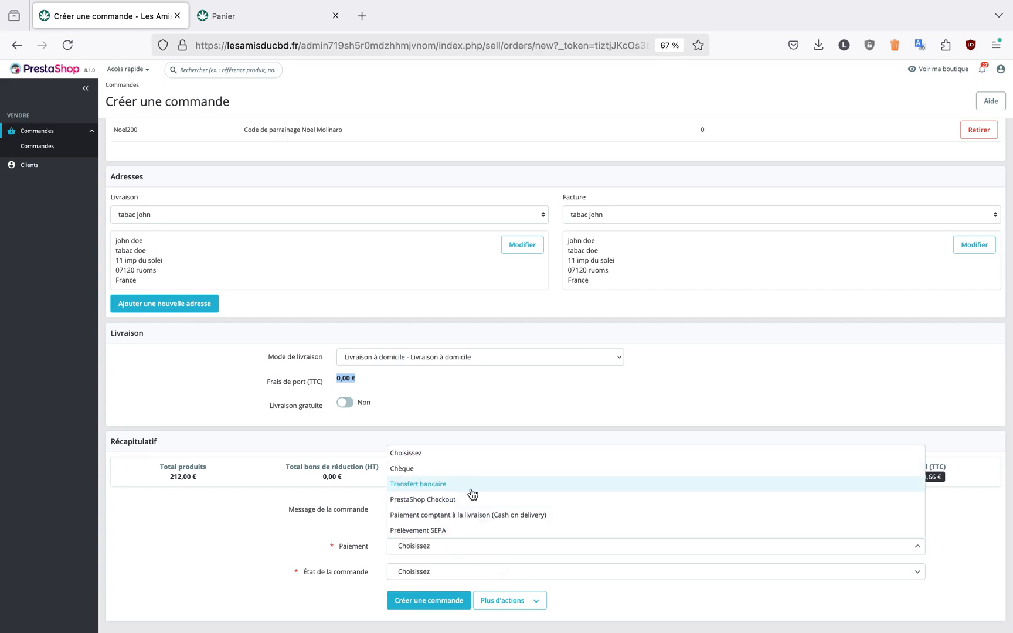
scroll(449, 534, "down", 1)
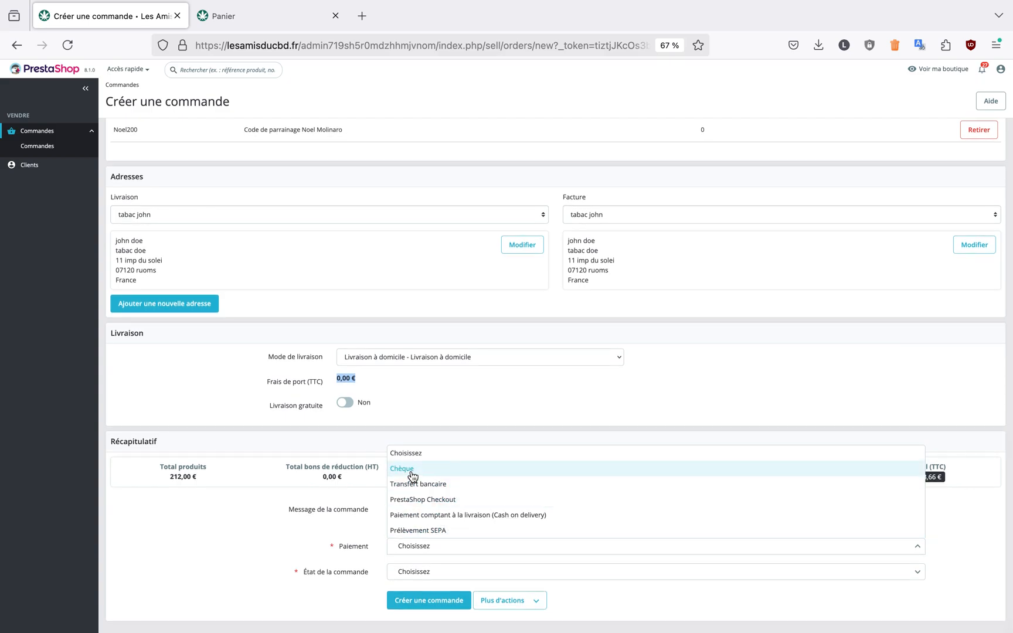
left_click(449, 530)
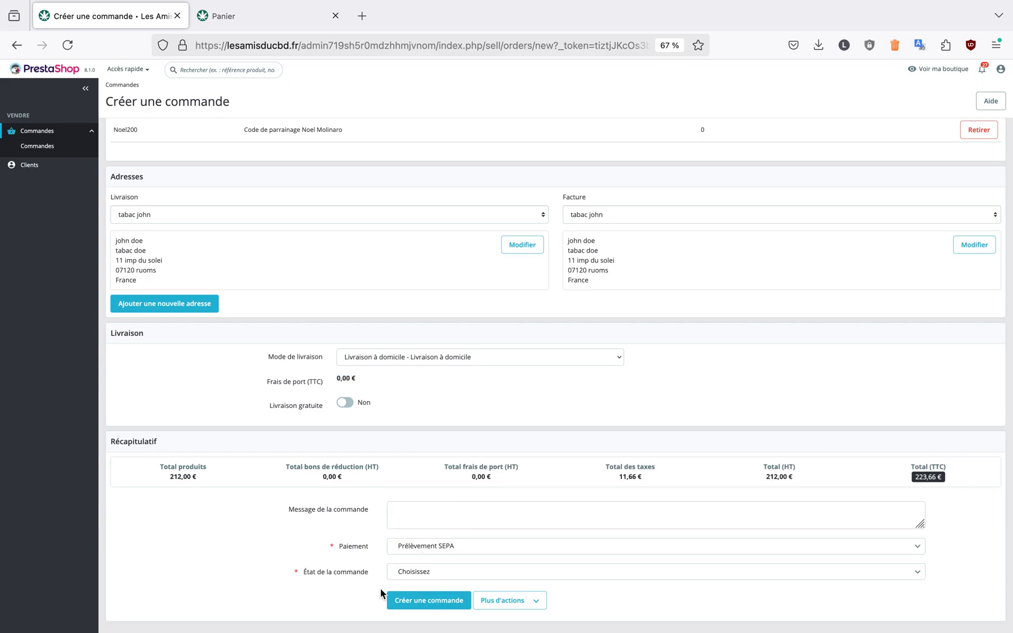
Set the order status to Paiement accepté
left_click(437, 571)
scroll(469, 551, "down", 5)
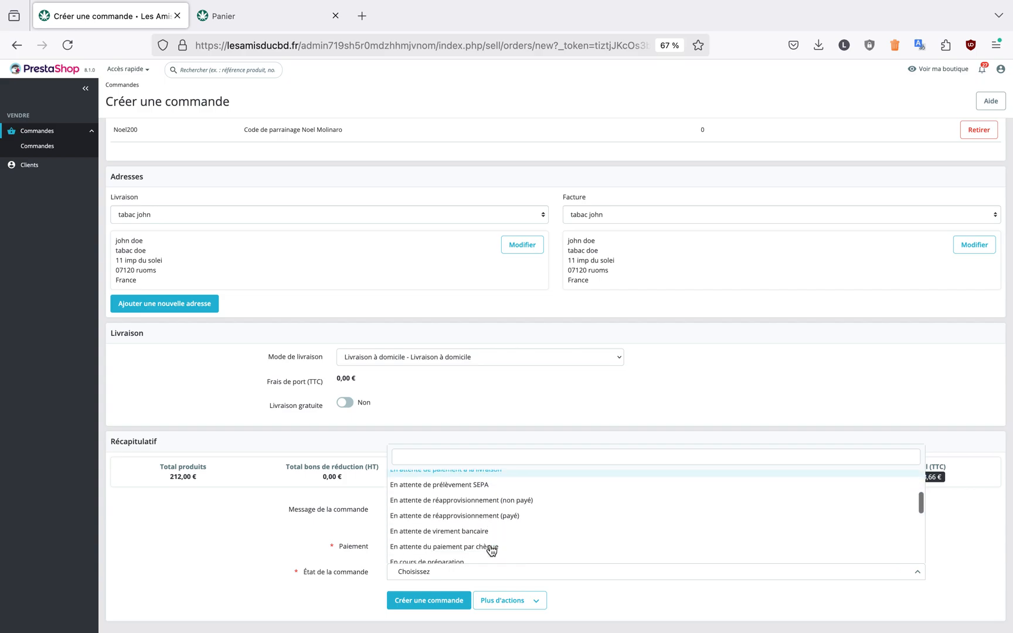
scroll(491, 549, "down", 2)
scroll(492, 550, "up", 2)
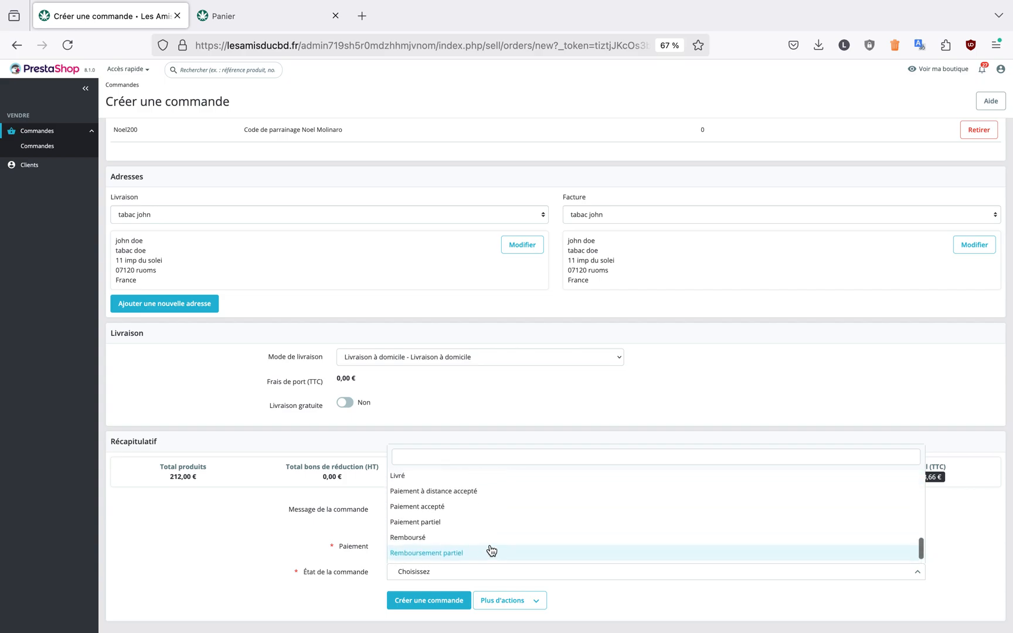
scroll(491, 550, "up", 4)
scroll(491, 549, "down", 5)
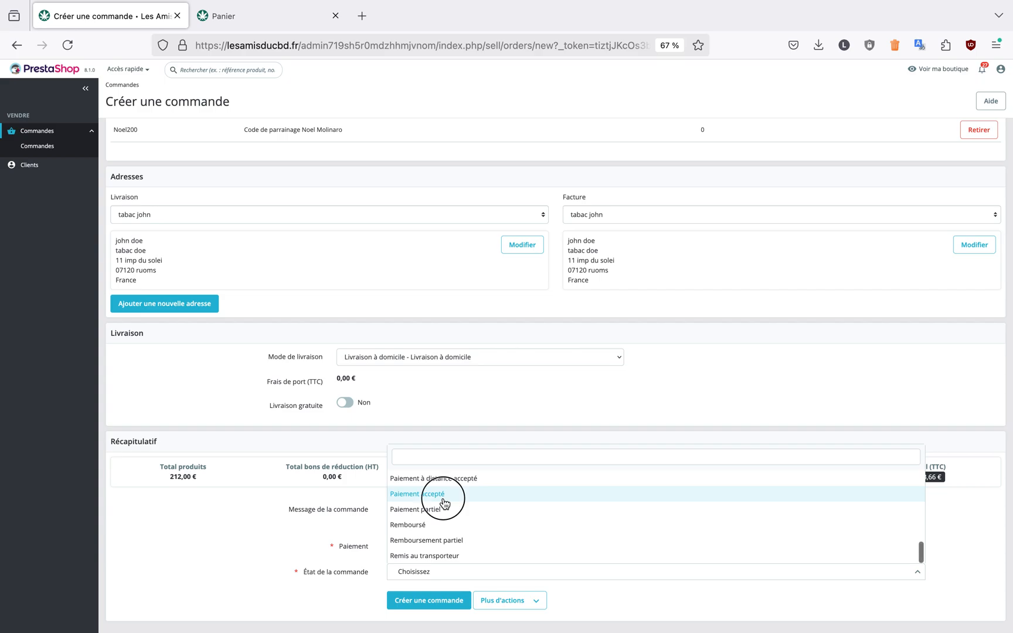
left_click(444, 494)
left_click(449, 603)
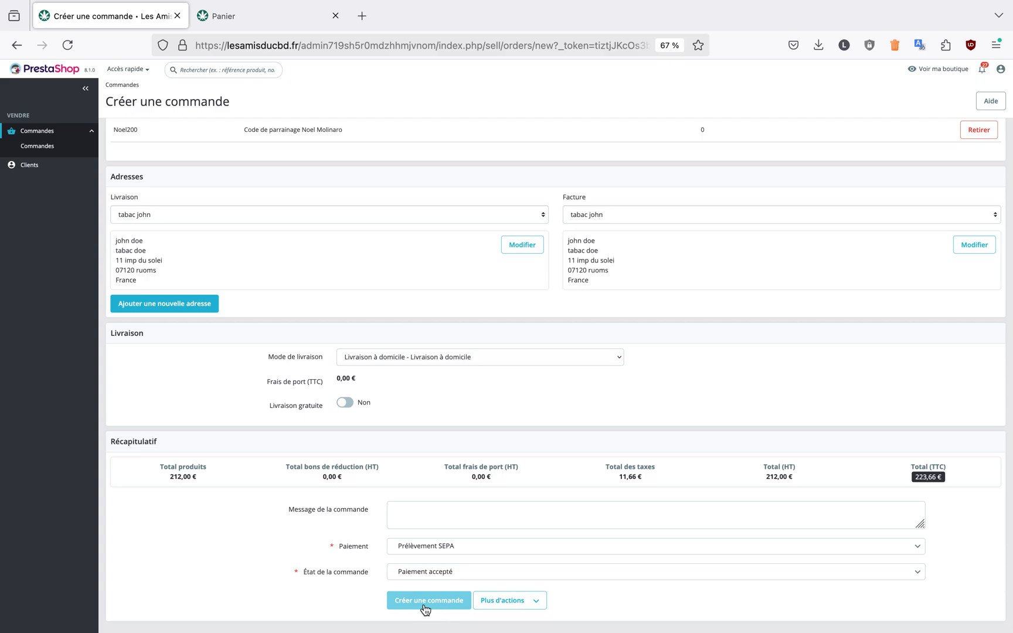
Change the payment method to Transfert bancaire and reselect Paiement accepté as the order status
left_click(450, 546)
left_click(441, 486)
left_click(427, 569)
scroll(448, 545, "up", 4)
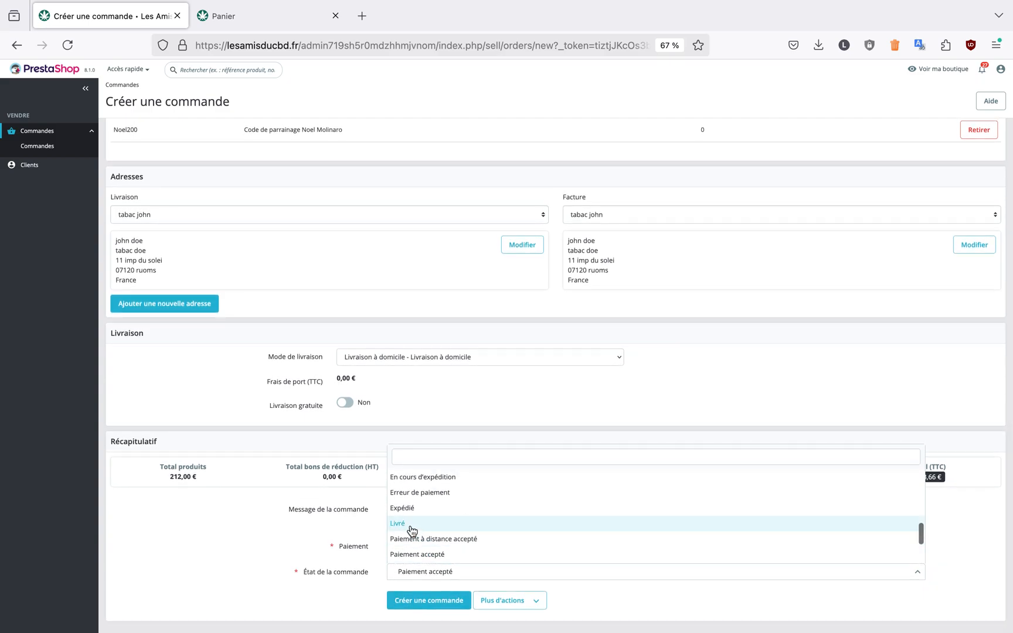
scroll(460, 534, "down", 3)
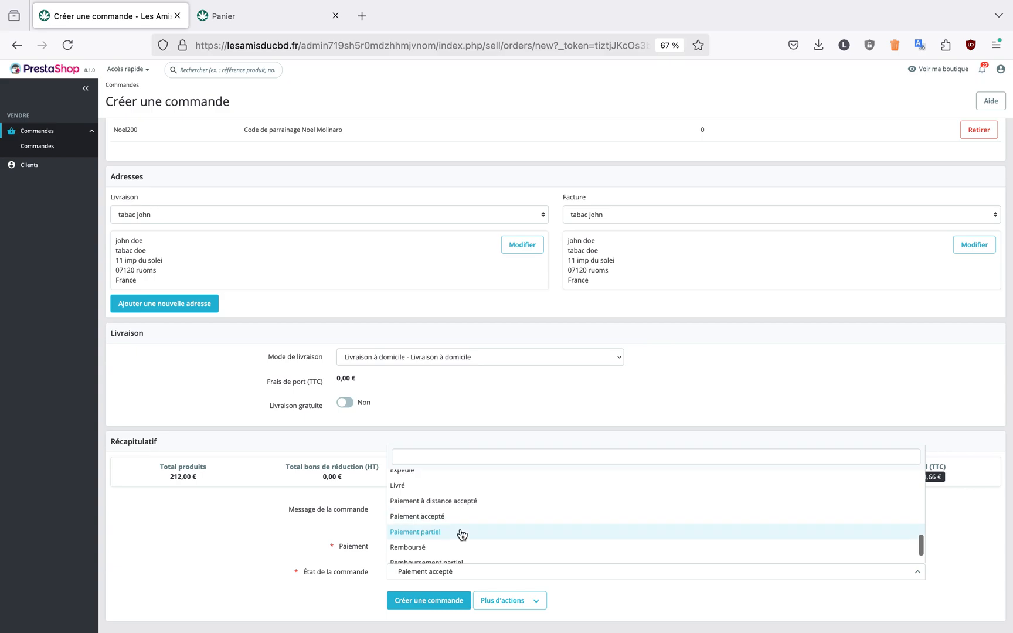
scroll(461, 534, "down", 1)
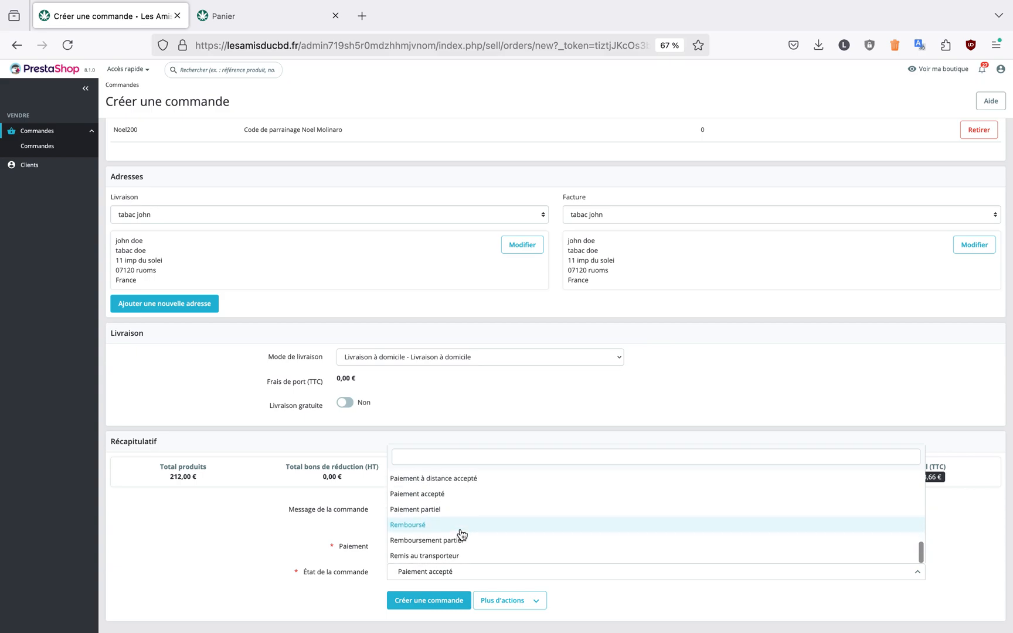
left_click(462, 494)
Write an order message about "un presentoire en plexi"
left_click(444, 508)
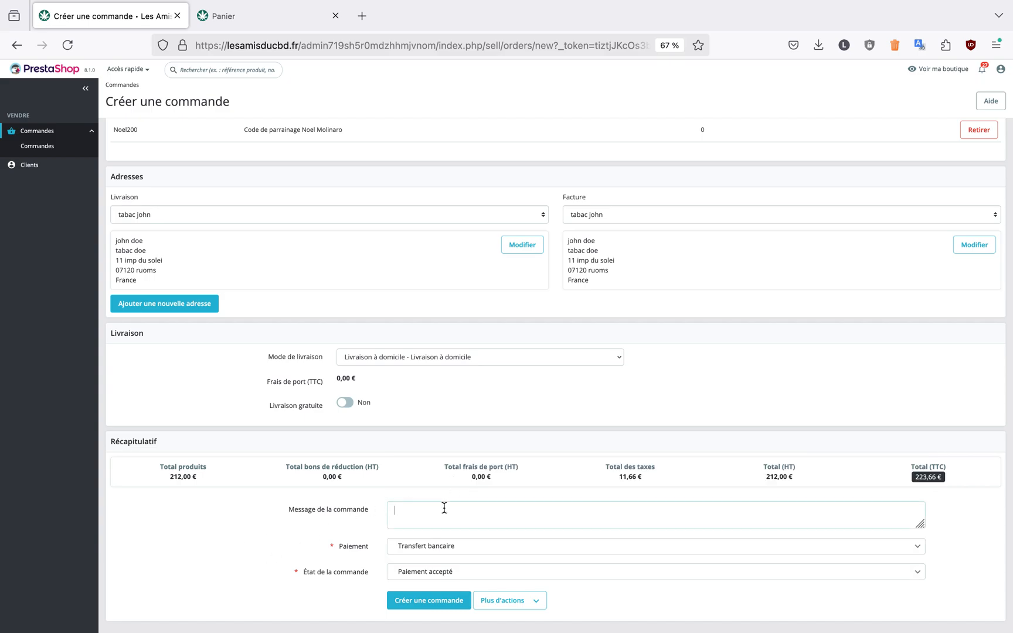
type("isser un presentoire en plexi")
Replace the order message with a draft starting "demande nouvelle p" and clear the message field
triple_click(504, 510)
type("demande nouvelle plv")
triple_click(492, 507)
key("BackSpace")
scroll(391, 490, "up", 10)
mouse_move(736, 9)
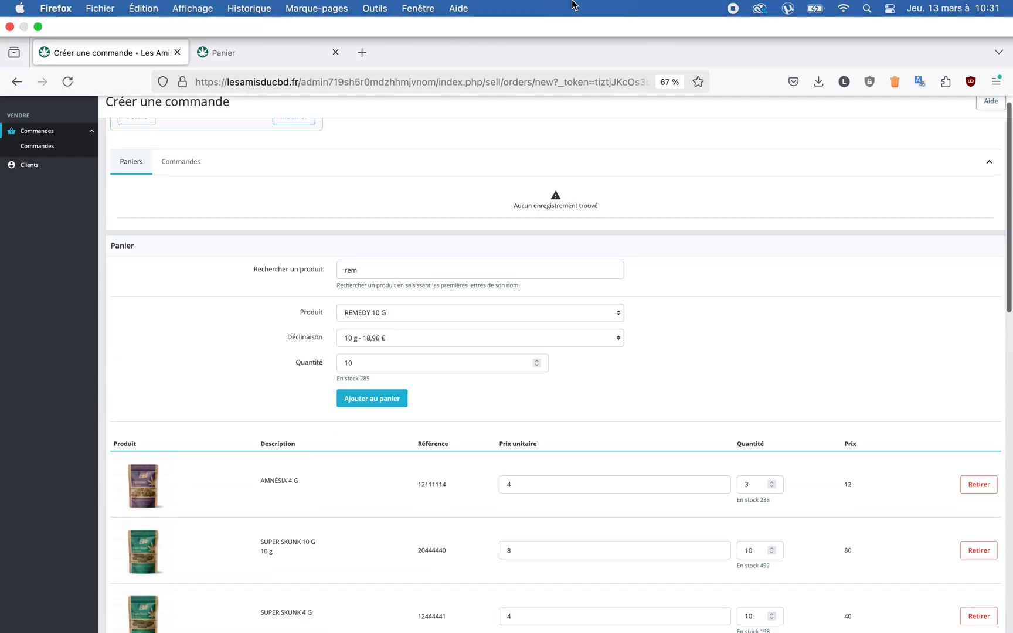
scroll(678, 251, "up", 3)
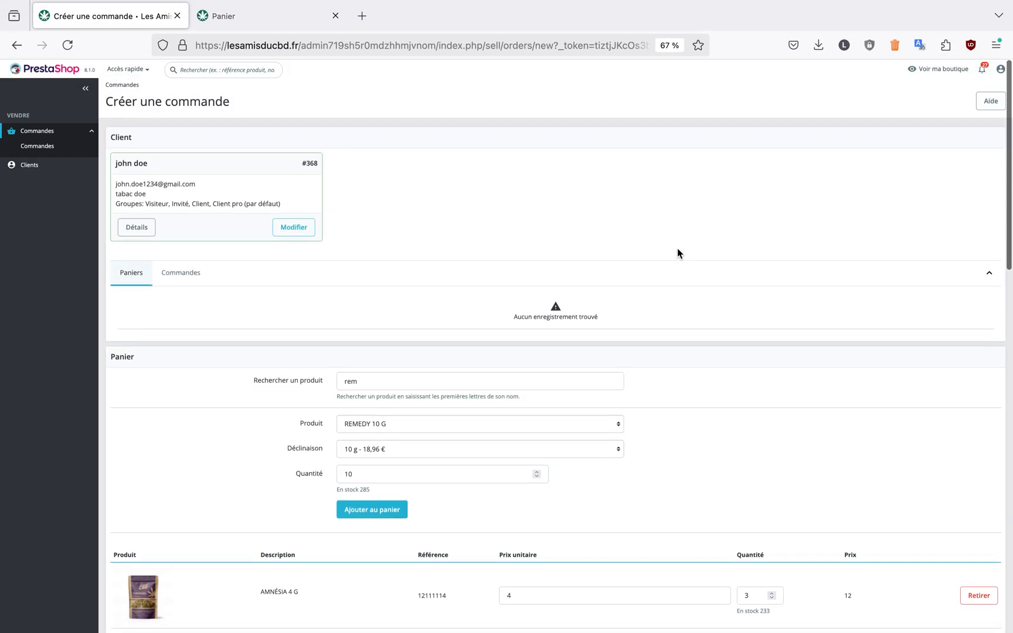